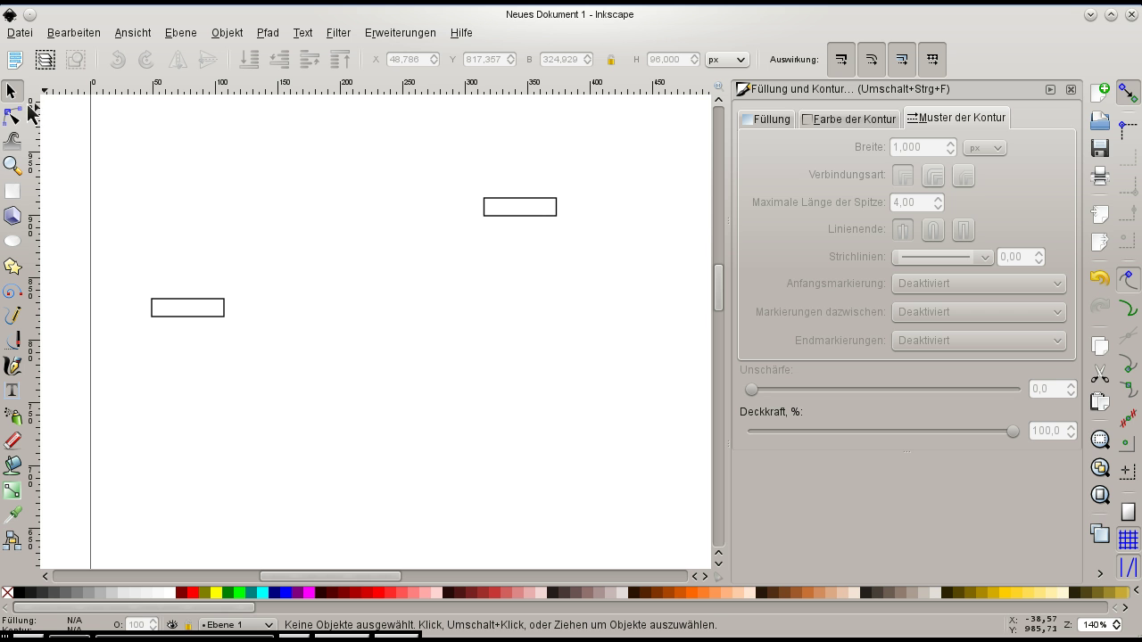
- Move the left rectangle higher and the right rectangle lower-left, then deselect
{"action": "left_click", "coordinate": [194, 310]}
{"action": "left_click_drag", "start_coordinate": [194, 310], "coordinate": [202, 214]}
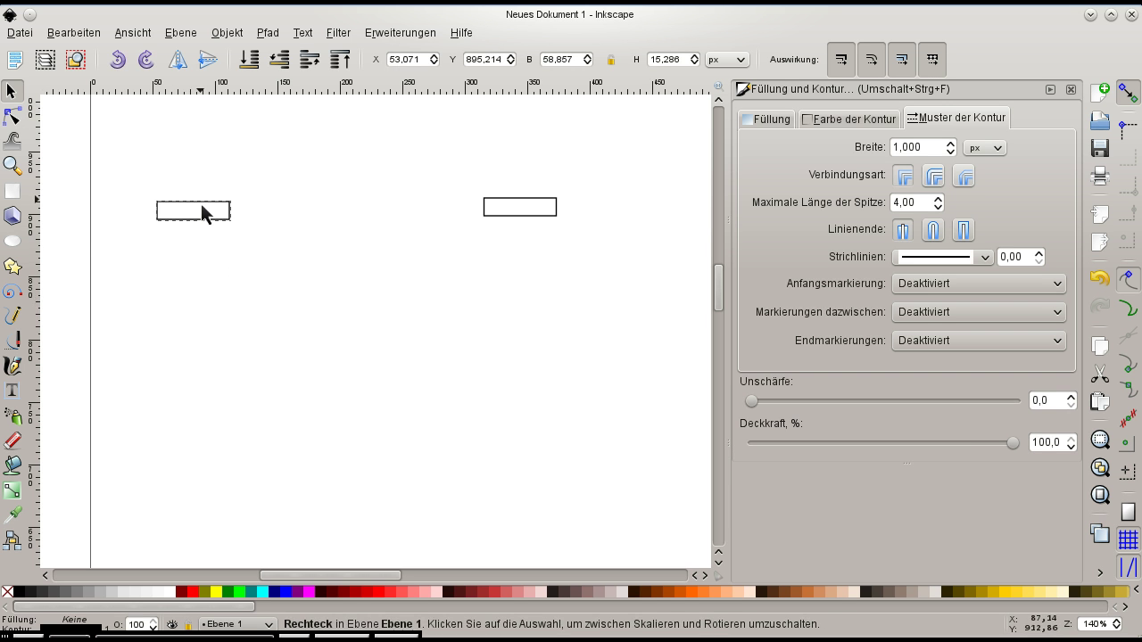
{"action": "mouse_move", "coordinate": [535, 204]}
{"action": "left_mouse_down"}
{"action": "mouse_move", "coordinate": [428, 245]}
{"action": "mouse_move", "coordinate": [510, 317]}
{"action": "left_mouse_up"}
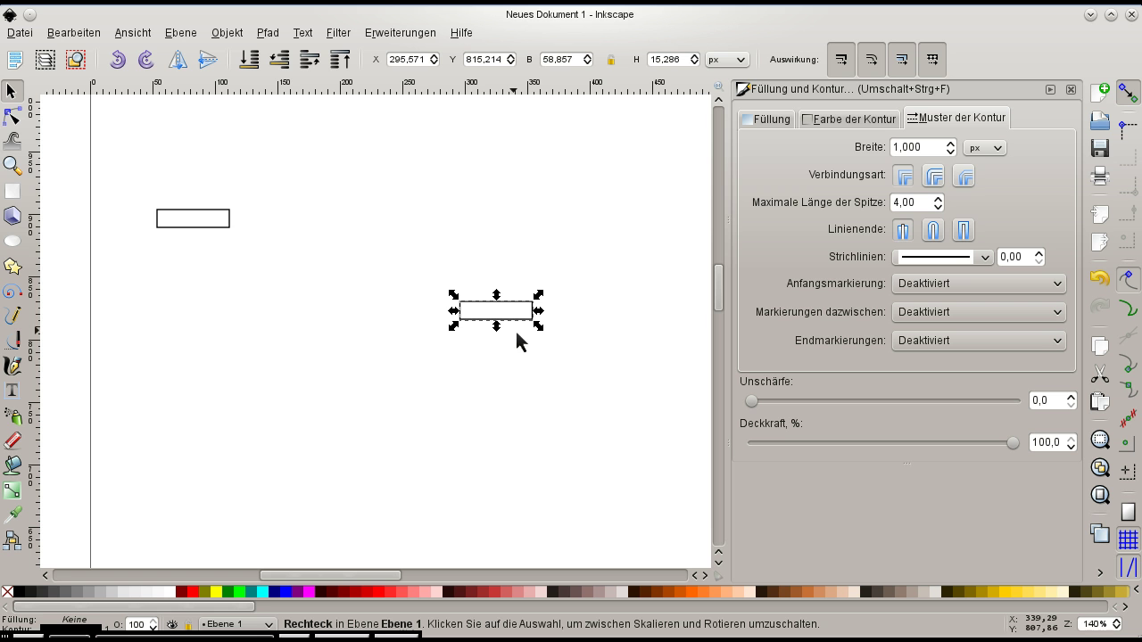
{"action": "left_click_drag", "start_coordinate": [520, 313], "coordinate": [512, 217]}
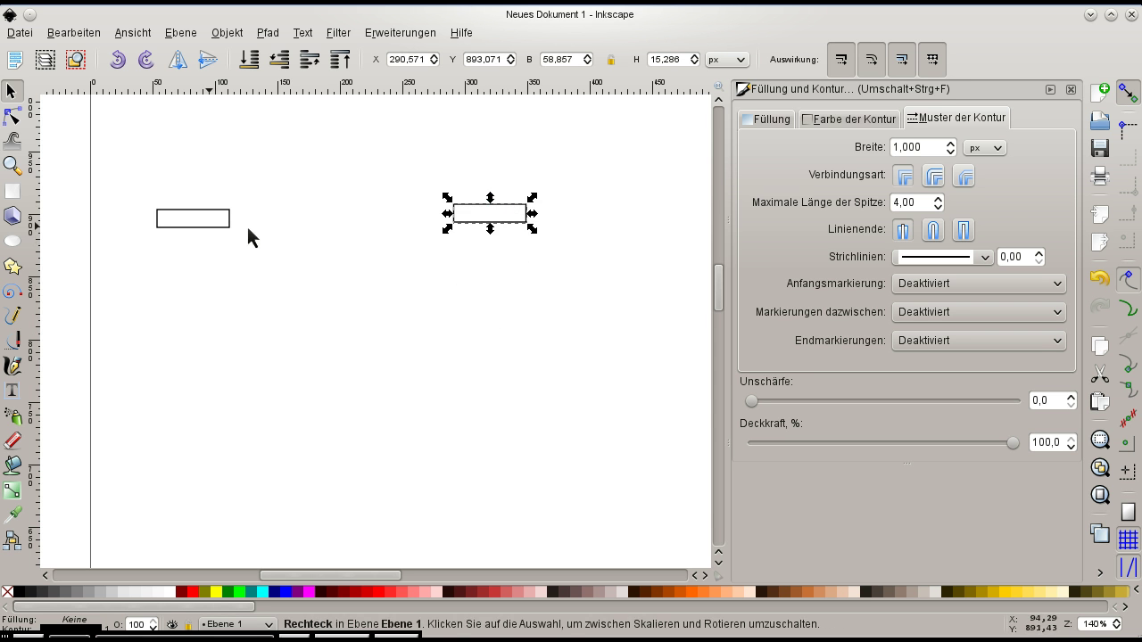
{"action": "left_click_drag", "start_coordinate": [505, 217], "coordinate": [496, 300]}
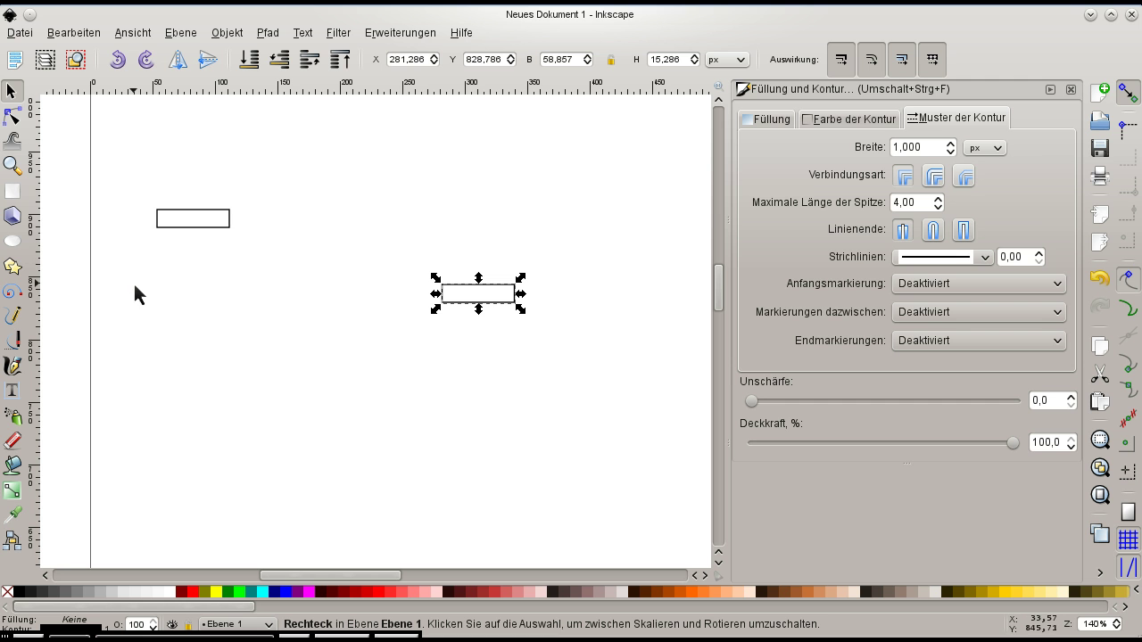
{"action": "left_click", "coordinate": [182, 482]}
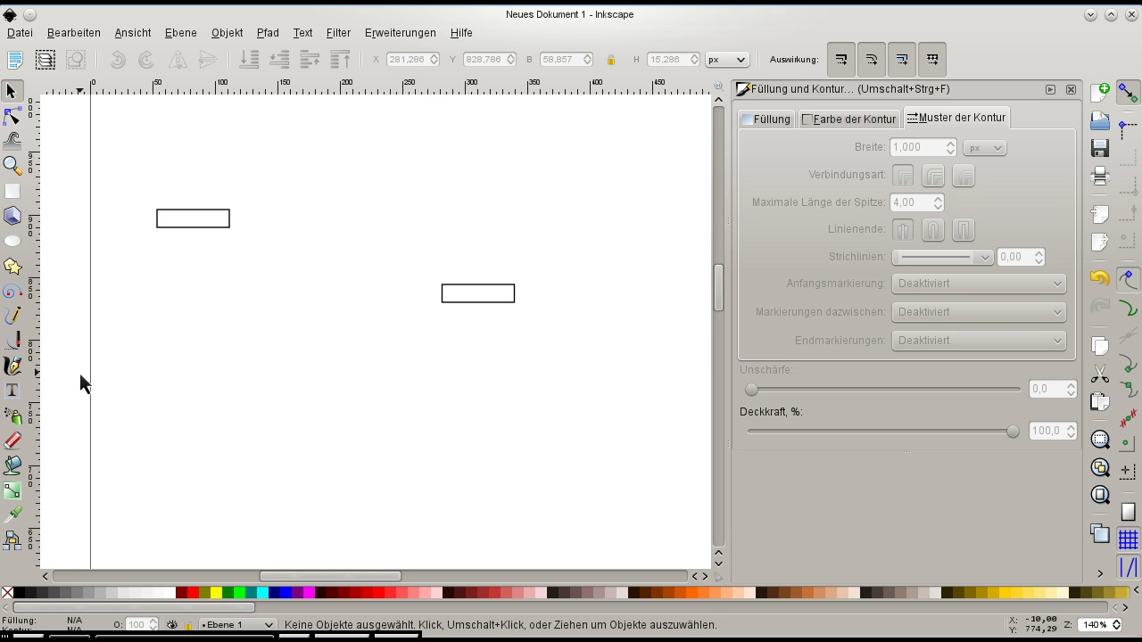
{"action": "left_click", "coordinate": [9, 345]}
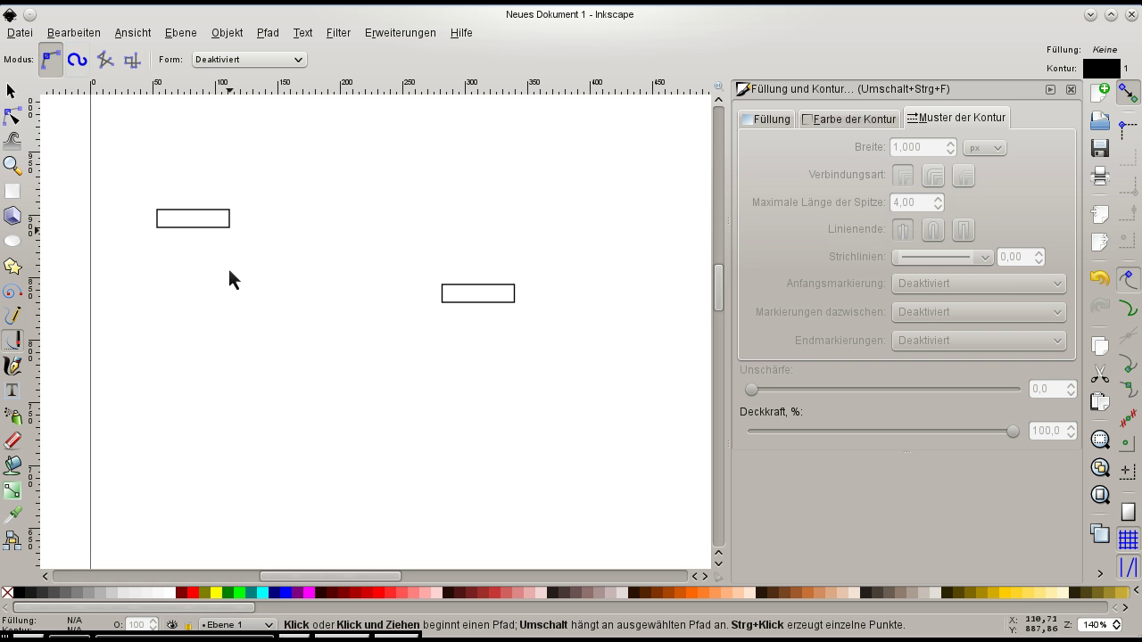
{"action": "left_click", "coordinate": [187, 351]}
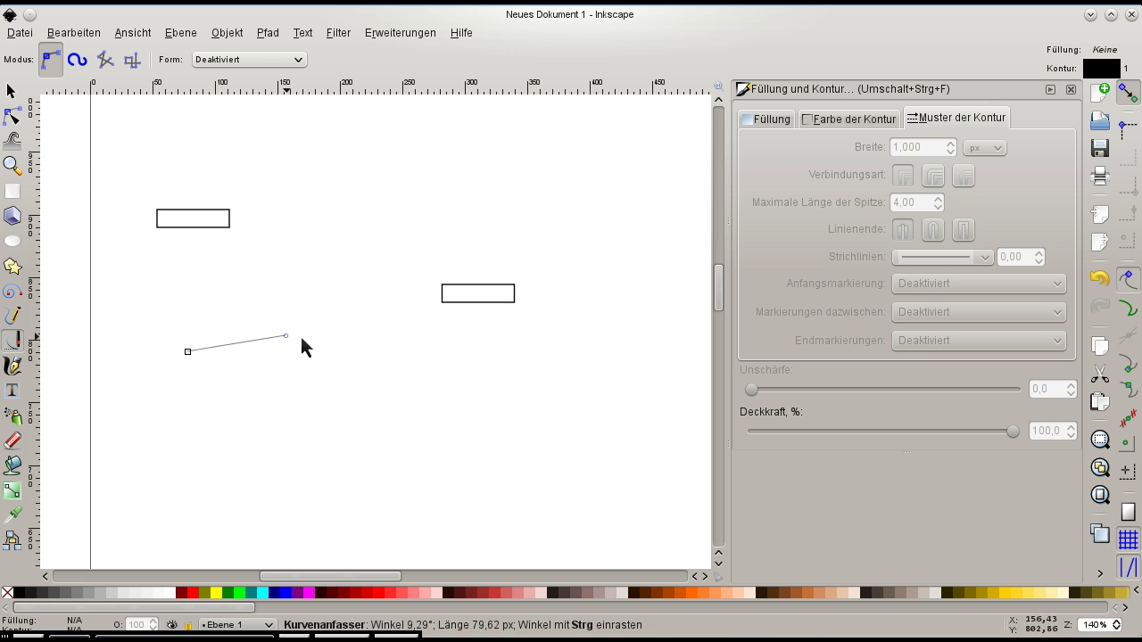
{"action": "left_click", "coordinate": [325, 407]}
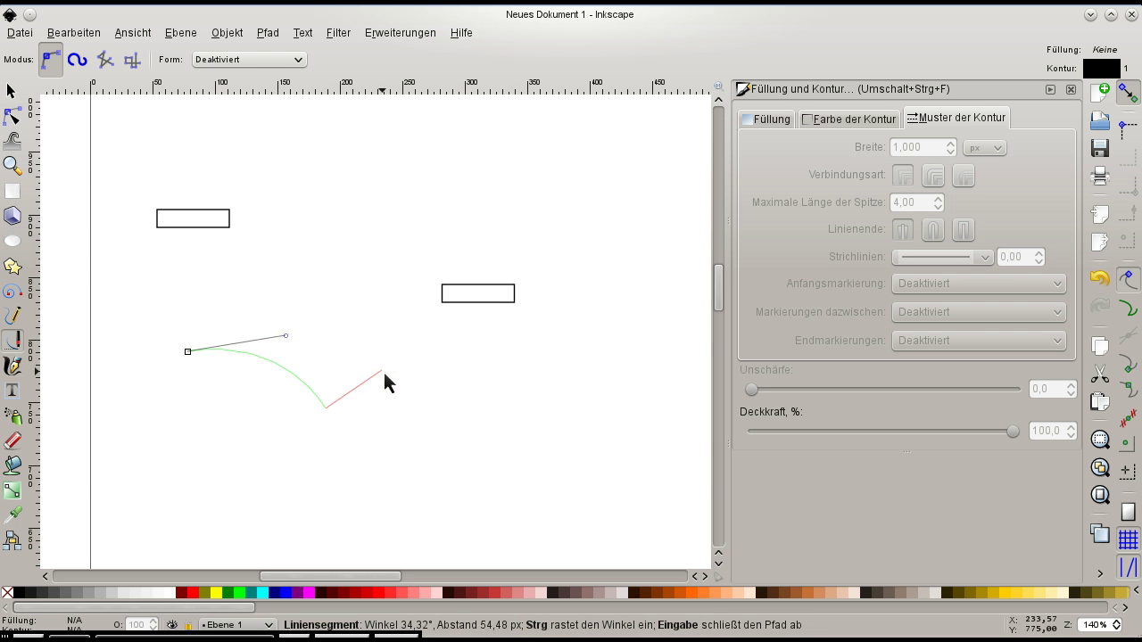
{"action": "left_click_drag", "start_coordinate": [395, 363], "coordinate": [420, 404]}
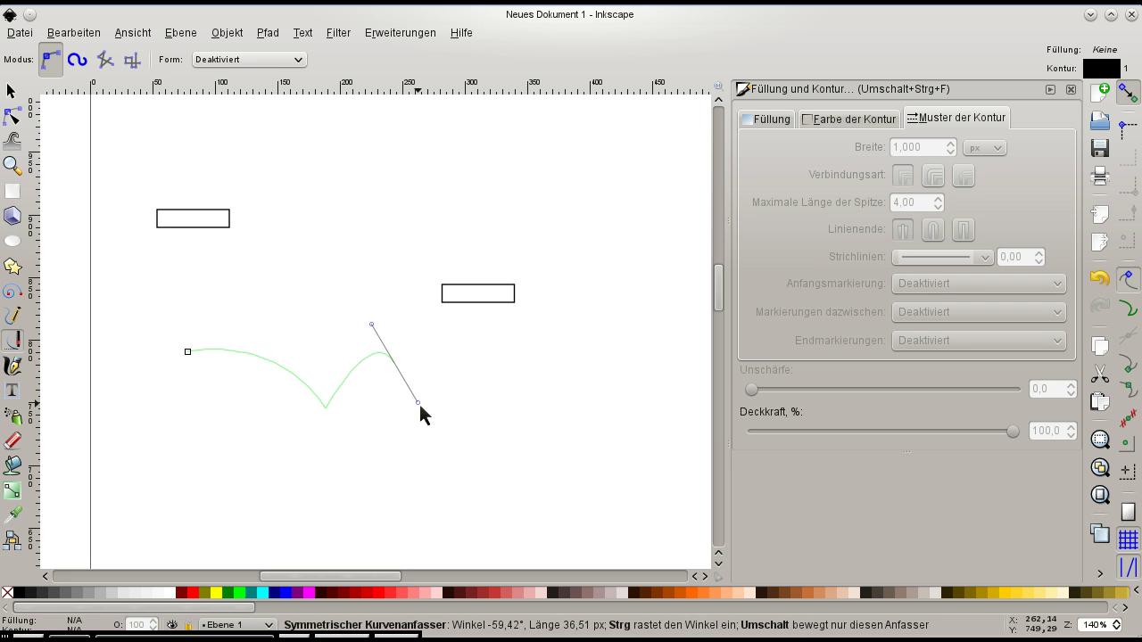
{"action": "key", "text": "Return"}
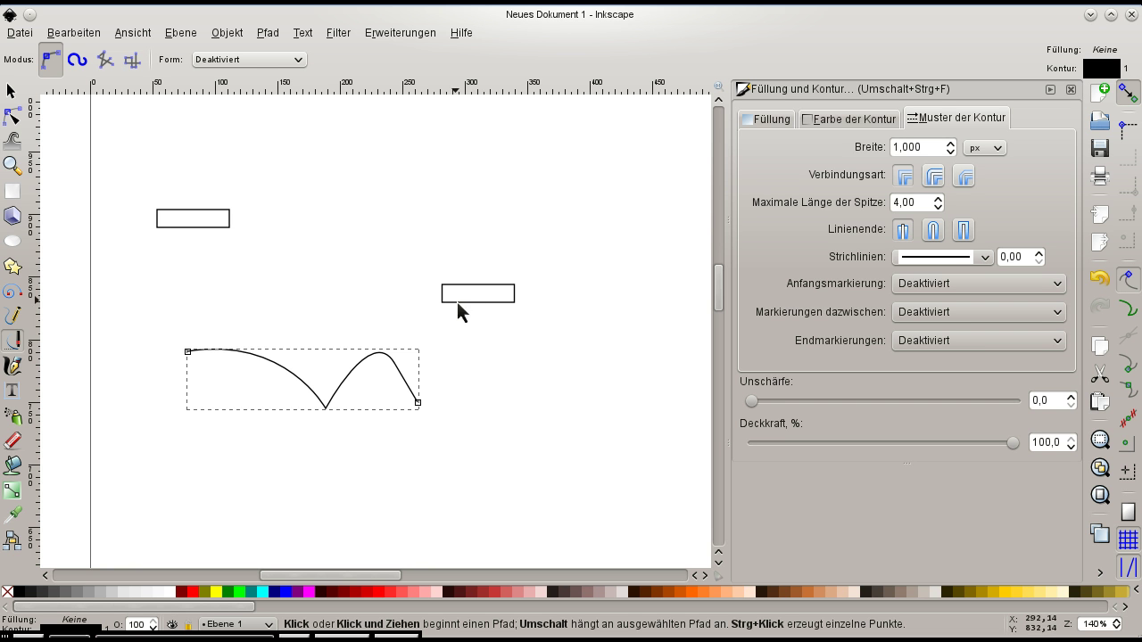
{"action": "left_click", "coordinate": [13, 93]}
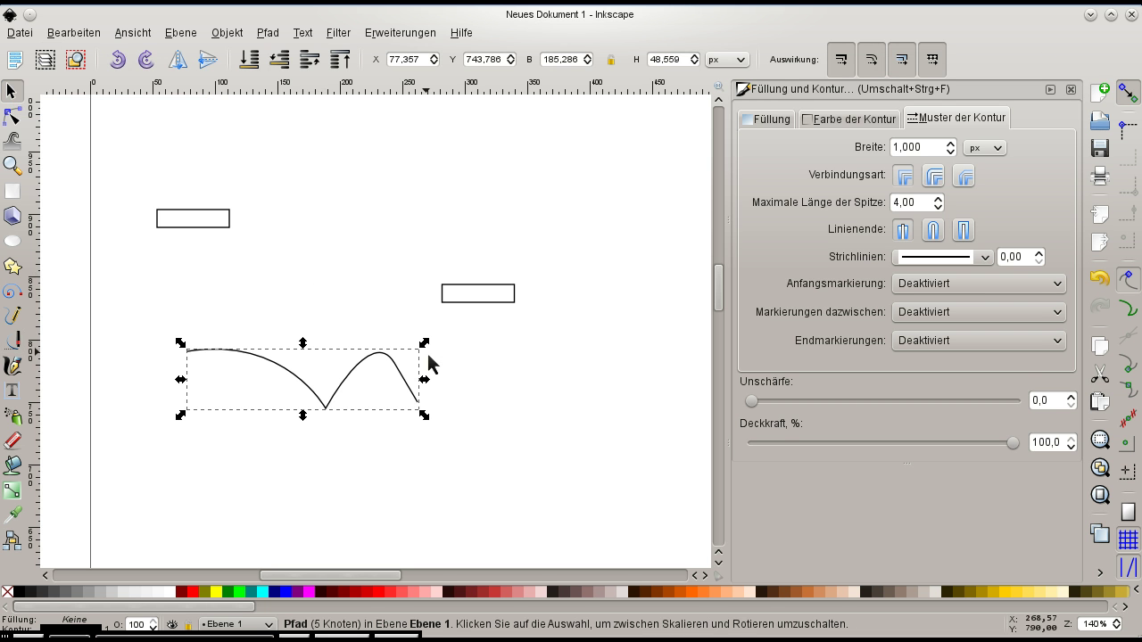
{"action": "key", "text": "Delete"}
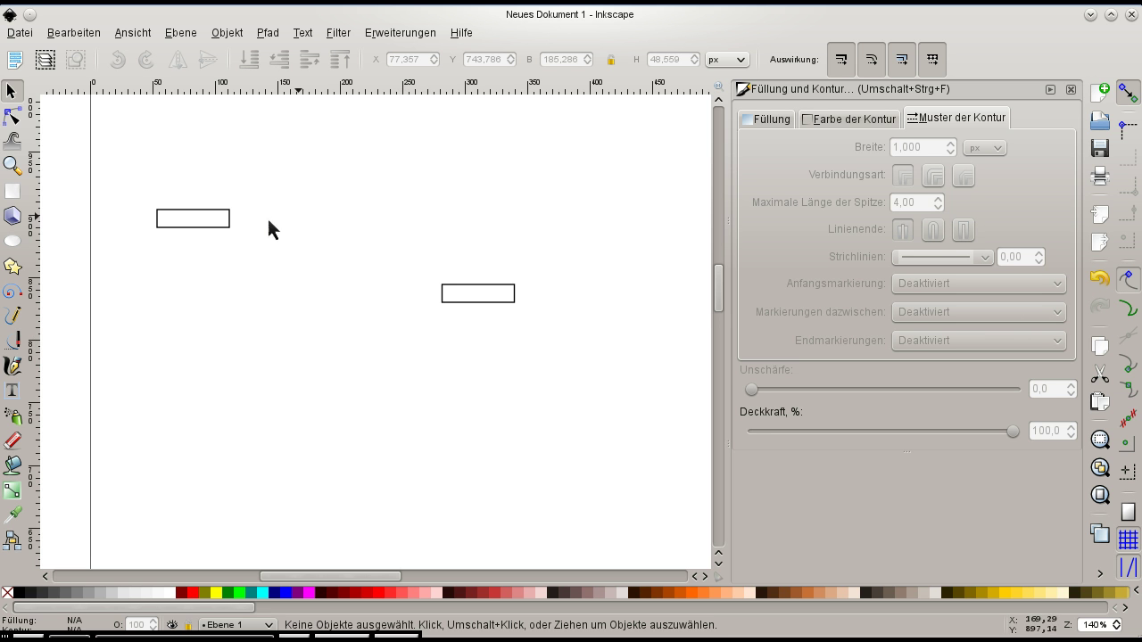
- Draw a four-node Bezier S-curve from the left rectangle's right edge into the right rectangle
{"action": "left_click", "coordinate": [21, 343]}
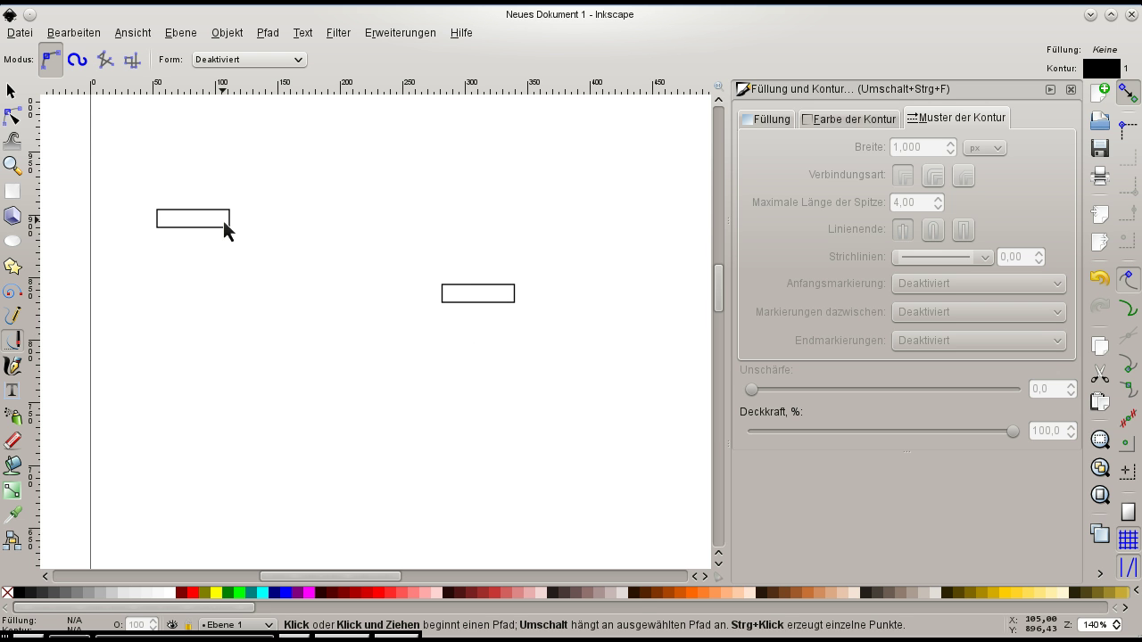
{"action": "left_click_drag", "start_coordinate": [223, 220], "coordinate": [304, 220]}
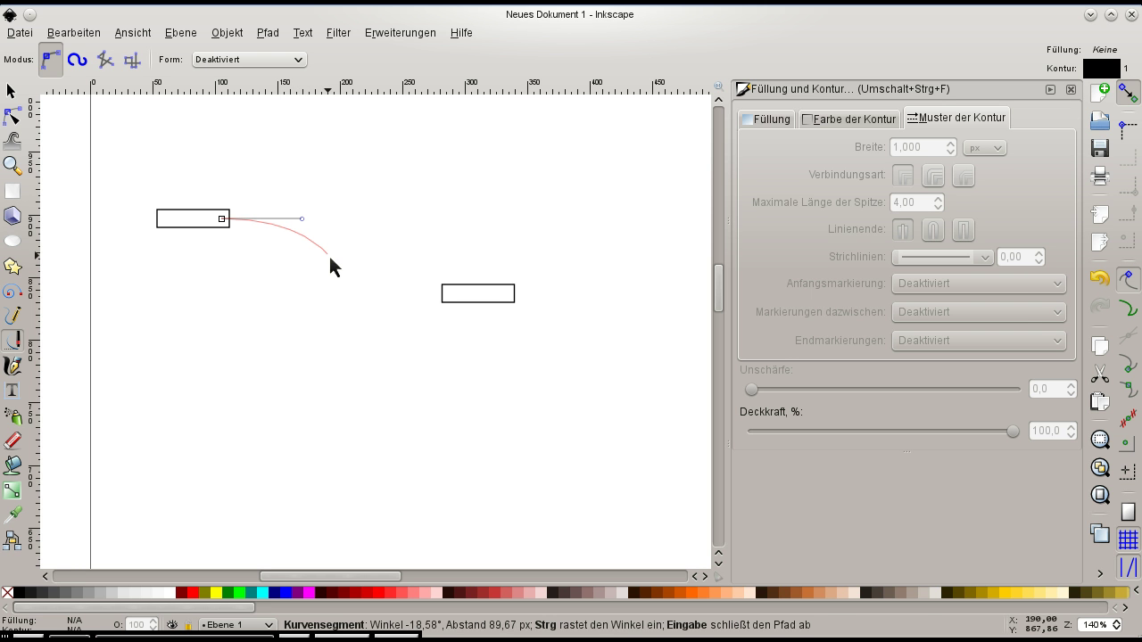
{"action": "left_click_drag", "start_coordinate": [325, 235], "coordinate": [358, 288]}
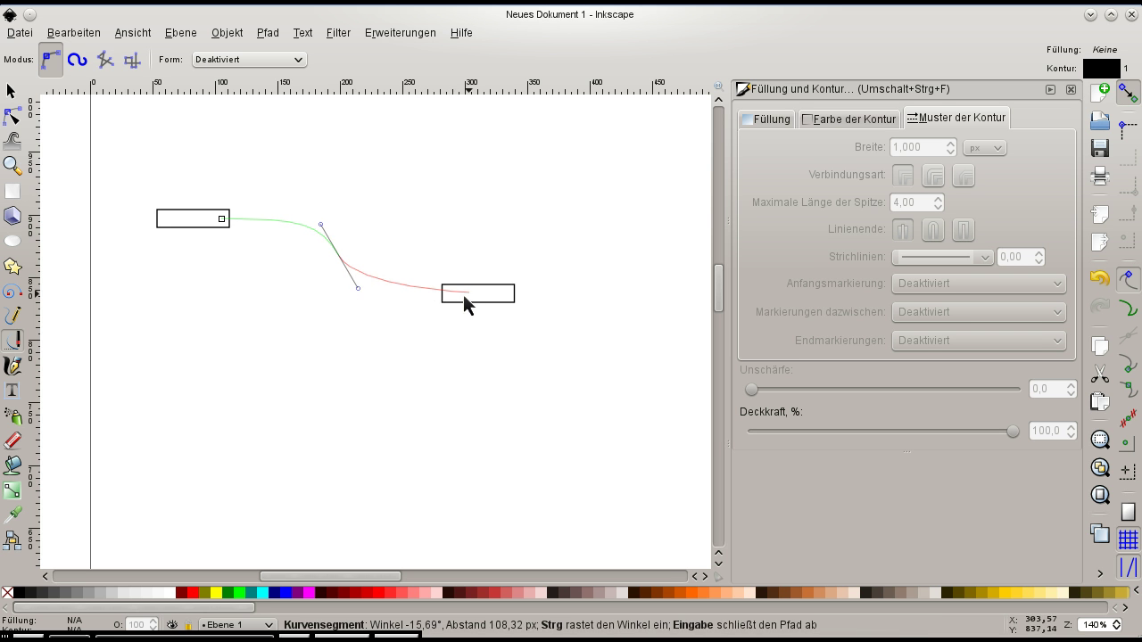
{"action": "left_click_drag", "start_coordinate": [459, 295], "coordinate": [488, 292]}
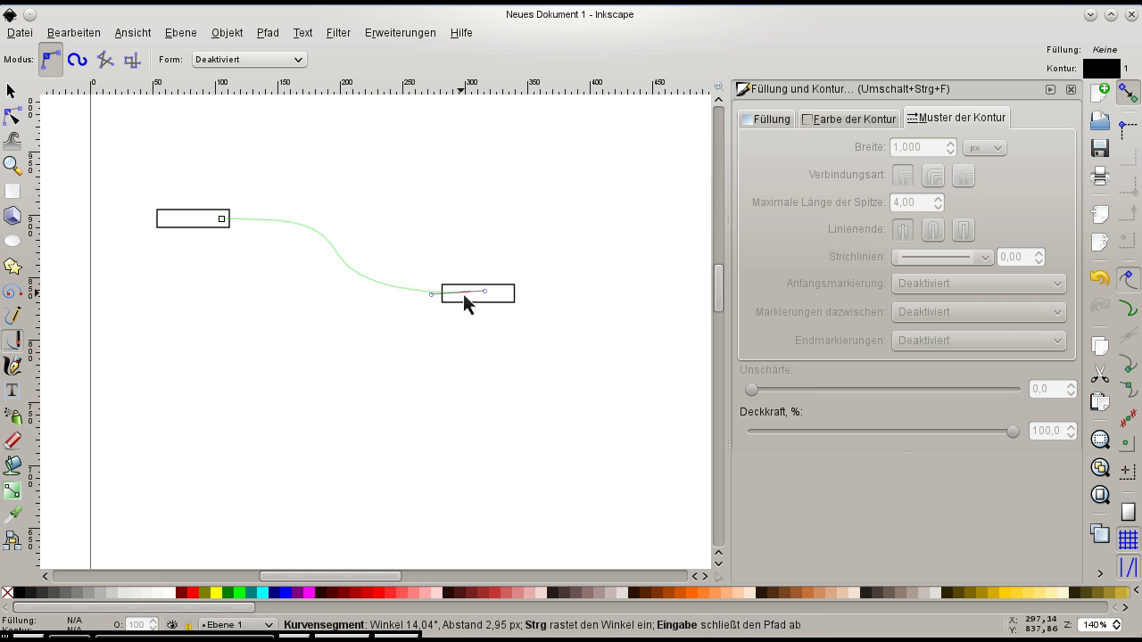
{"action": "double_click", "coordinate": [470, 295]}
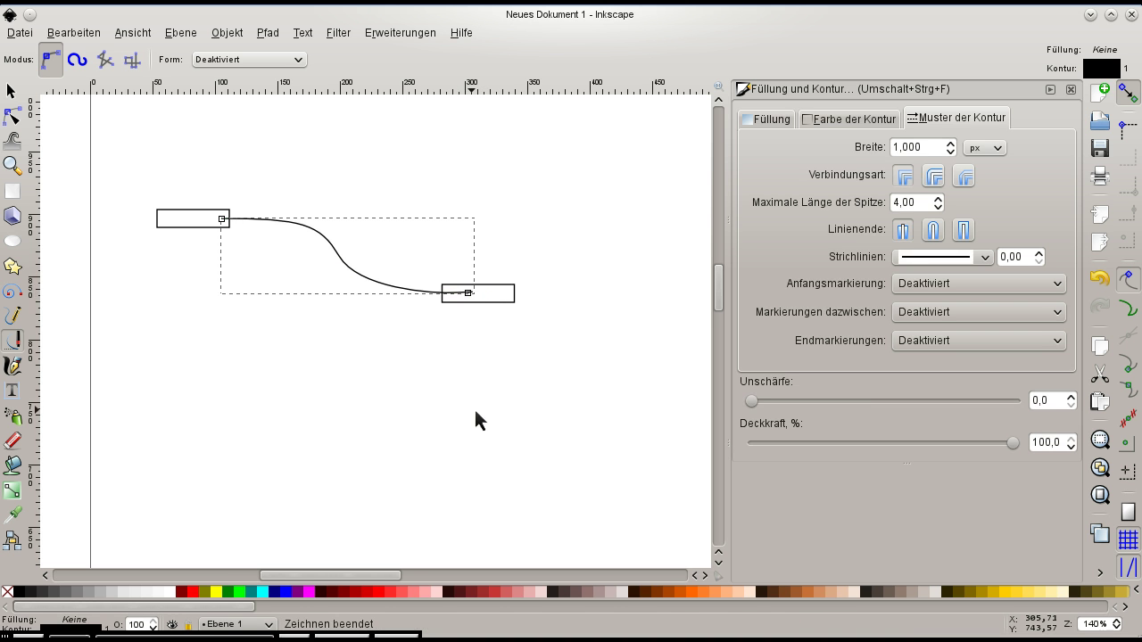
{"action": "left_click", "coordinate": [12, 91]}
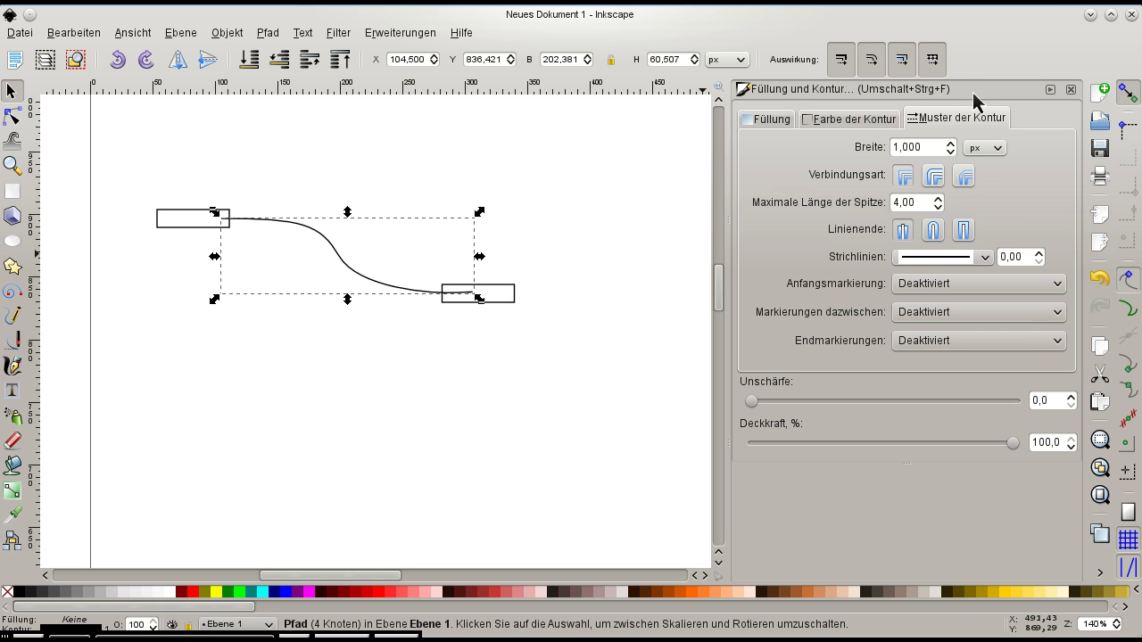
- Raise the connector's stroke width using the spin button and scroll wheel
{"action": "left_click", "coordinate": [950, 143]}
{"action": "left_click", "coordinate": [950, 144]}
{"action": "left_click", "coordinate": [950, 144]}
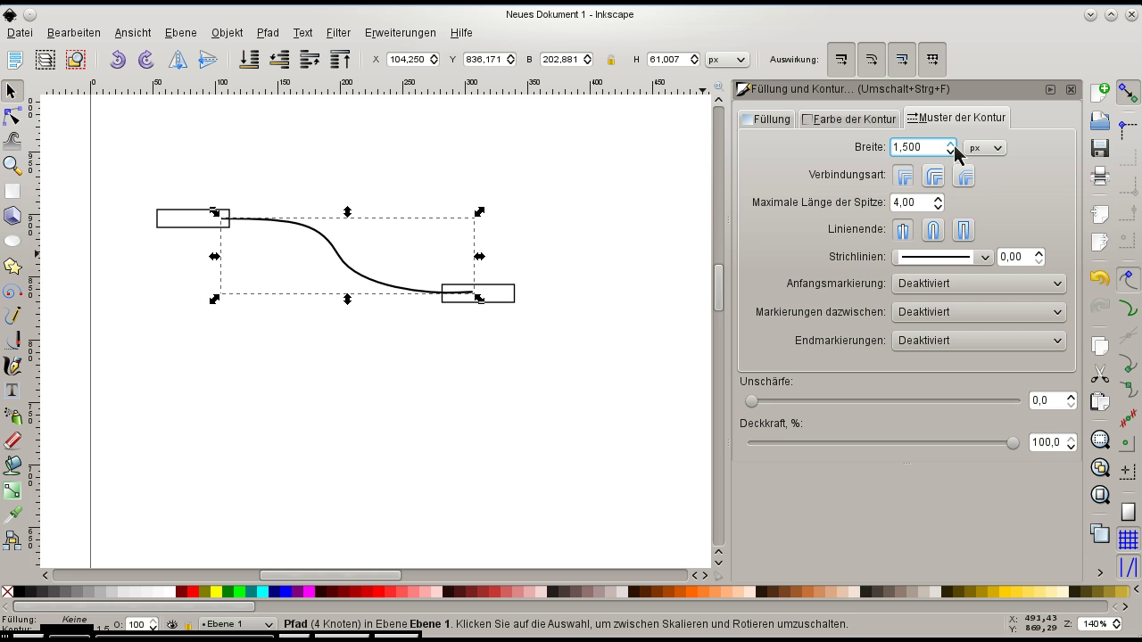
{"action": "left_click", "coordinate": [950, 144]}
{"action": "left_click", "coordinate": [950, 143]}
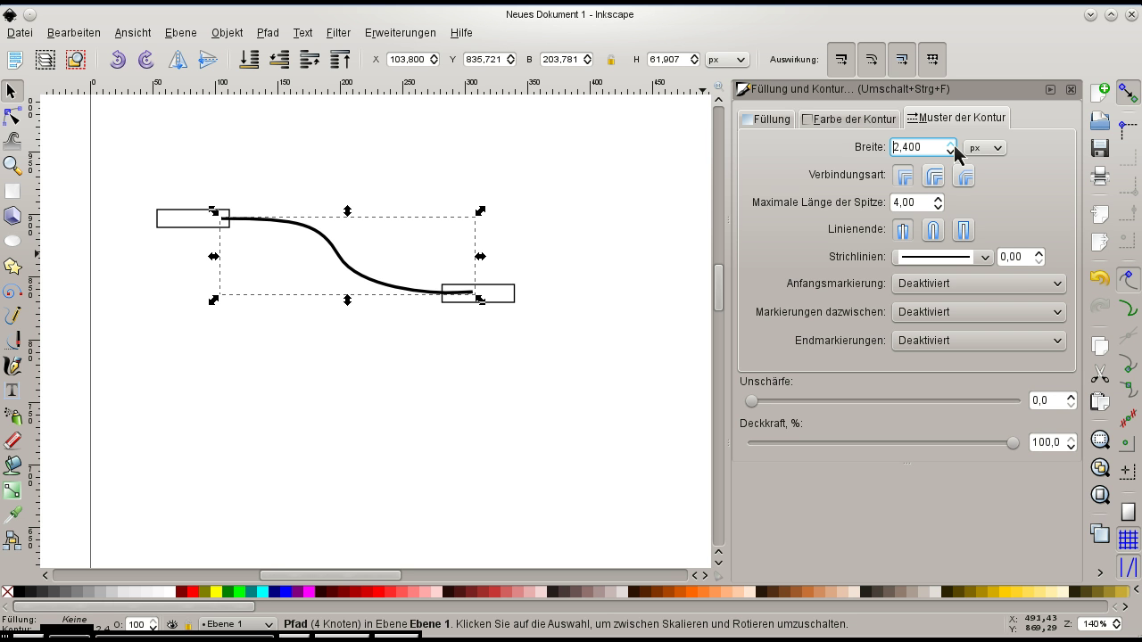
{"action": "left_click", "coordinate": [953, 146]}
{"action": "left_click", "coordinate": [953, 146]}
{"action": "left_click", "coordinate": [954, 147]}
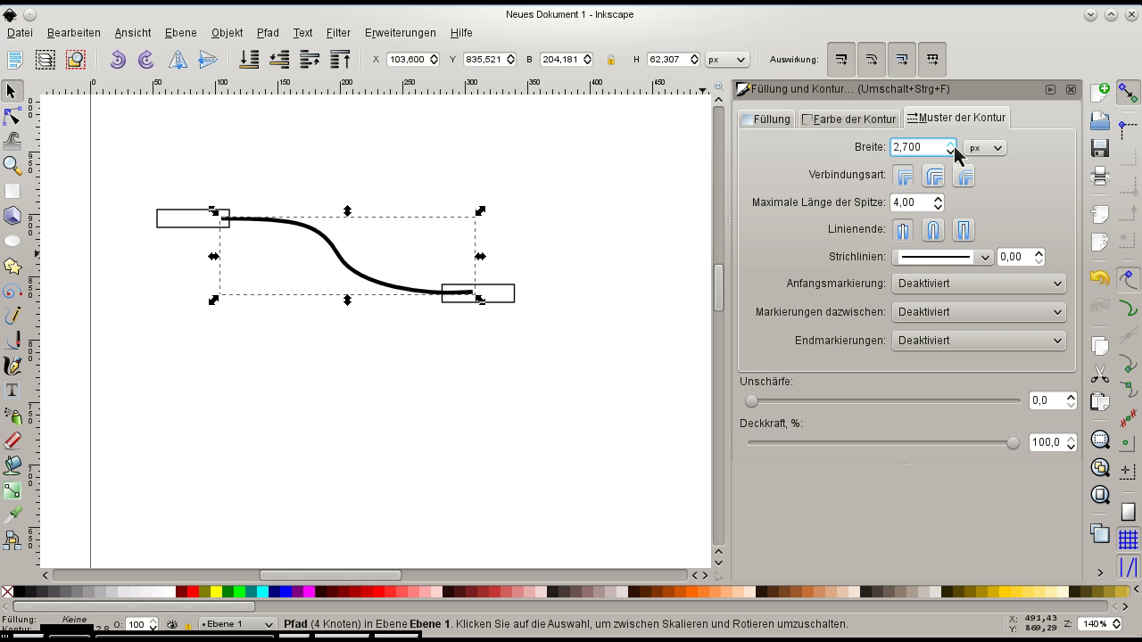
{"action": "scroll", "coordinate": [954, 146], "scroll_direction": "up", "scroll_amount": 7}
{"action": "scroll", "coordinate": [953, 153], "scroll_direction": "up", "scroll_amount": 3}
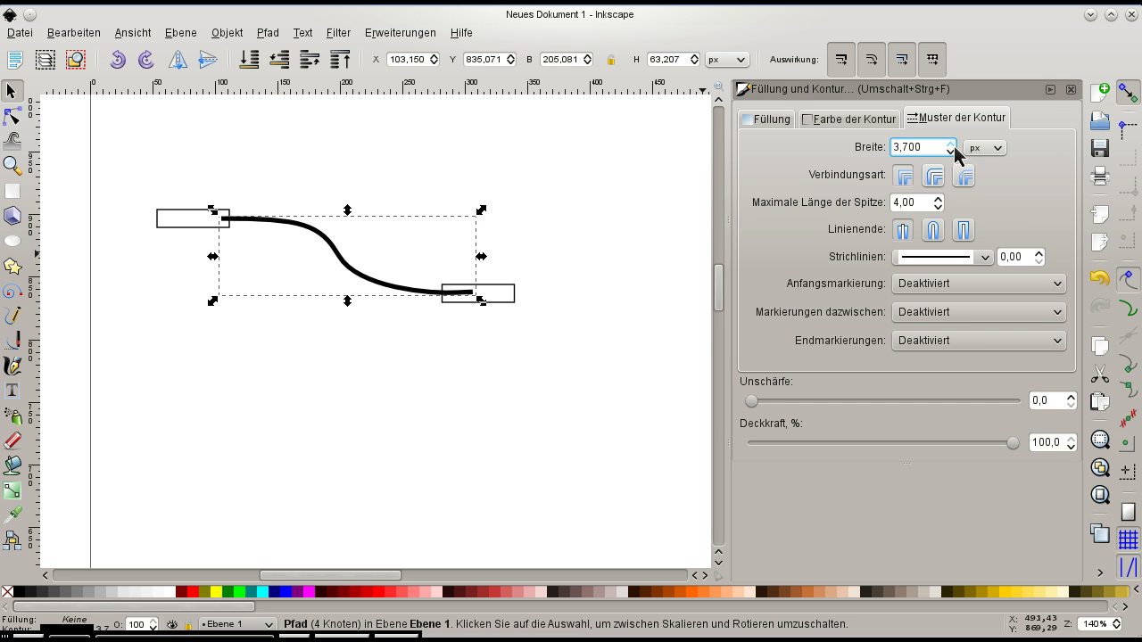
{"action": "scroll", "coordinate": [953, 152], "scroll_direction": "up", "scroll_amount": 1}
{"action": "scroll", "coordinate": [956, 152], "scroll_direction": "up", "scroll_amount": 3}
{"action": "scroll", "coordinate": [957, 153], "scroll_direction": "up", "scroll_amount": 1}
{"action": "scroll", "coordinate": [957, 153], "scroll_direction": "up", "scroll_amount": 4}
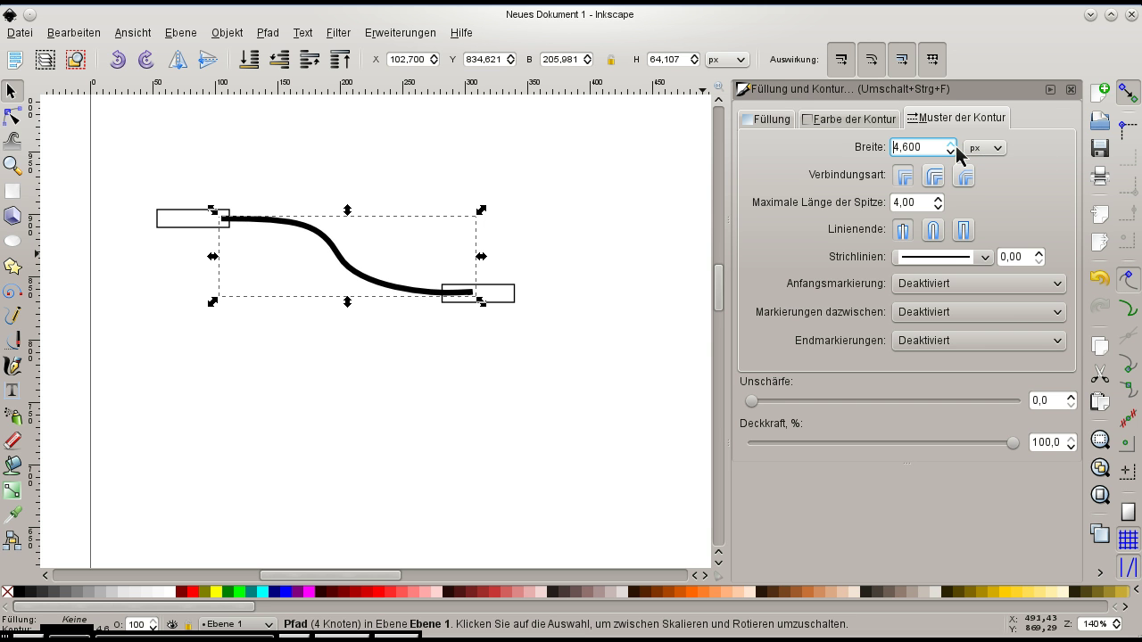
{"action": "scroll", "coordinate": [957, 154], "scroll_direction": "up", "scroll_amount": 2}
{"action": "scroll", "coordinate": [958, 154], "scroll_direction": "up", "scroll_amount": 2}
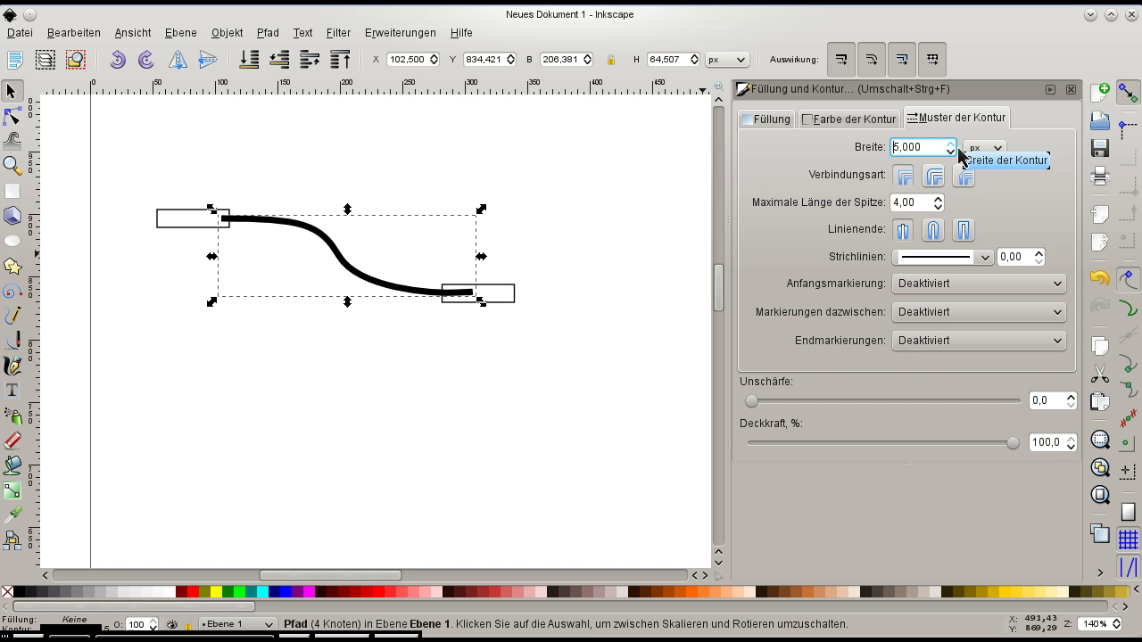
{"action": "scroll", "coordinate": [958, 153], "scroll_direction": "up", "scroll_amount": 2}
{"action": "scroll", "coordinate": [958, 153], "scroll_direction": "up", "scroll_amount": 4}
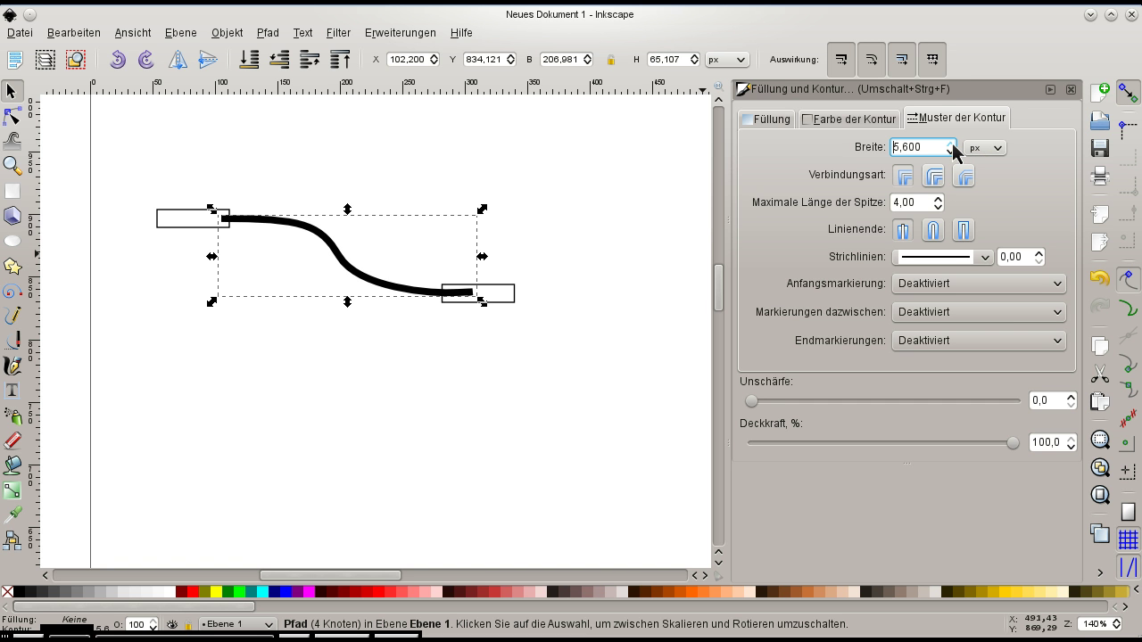
{"action": "scroll", "coordinate": [952, 145], "scroll_direction": "up", "scroll_amount": 1}
{"action": "scroll", "coordinate": [953, 145], "scroll_direction": "up", "scroll_amount": 1}
{"action": "scroll", "coordinate": [954, 146], "scroll_direction": "up", "scroll_amount": 4}
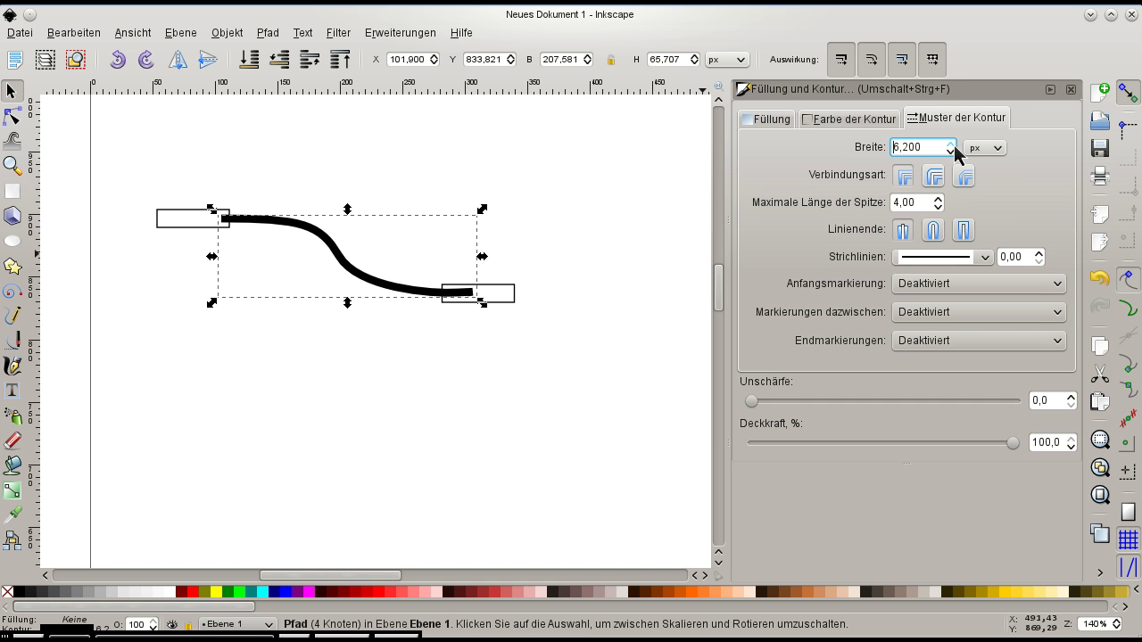
{"action": "scroll", "coordinate": [955, 153], "scroll_direction": "up", "scroll_amount": 4}
{"action": "scroll", "coordinate": [955, 153], "scroll_direction": "up", "scroll_amount": 1}
{"action": "scroll", "coordinate": [955, 153], "scroll_direction": "up", "scroll_amount": 2}
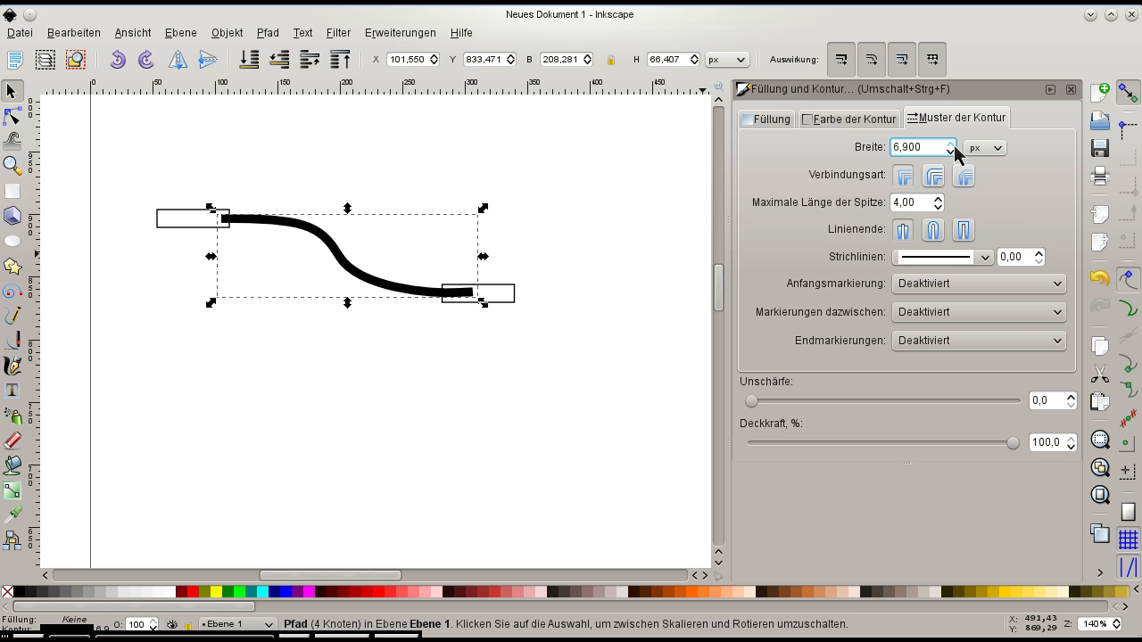
{"action": "scroll", "coordinate": [955, 151], "scroll_direction": "up", "scroll_amount": 3}
{"action": "scroll", "coordinate": [956, 152], "scroll_direction": "up", "scroll_amount": 2}
{"action": "scroll", "coordinate": [955, 151], "scroll_direction": "up", "scroll_amount": 3}
{"action": "scroll", "coordinate": [955, 151], "scroll_direction": "up", "scroll_amount": 2}
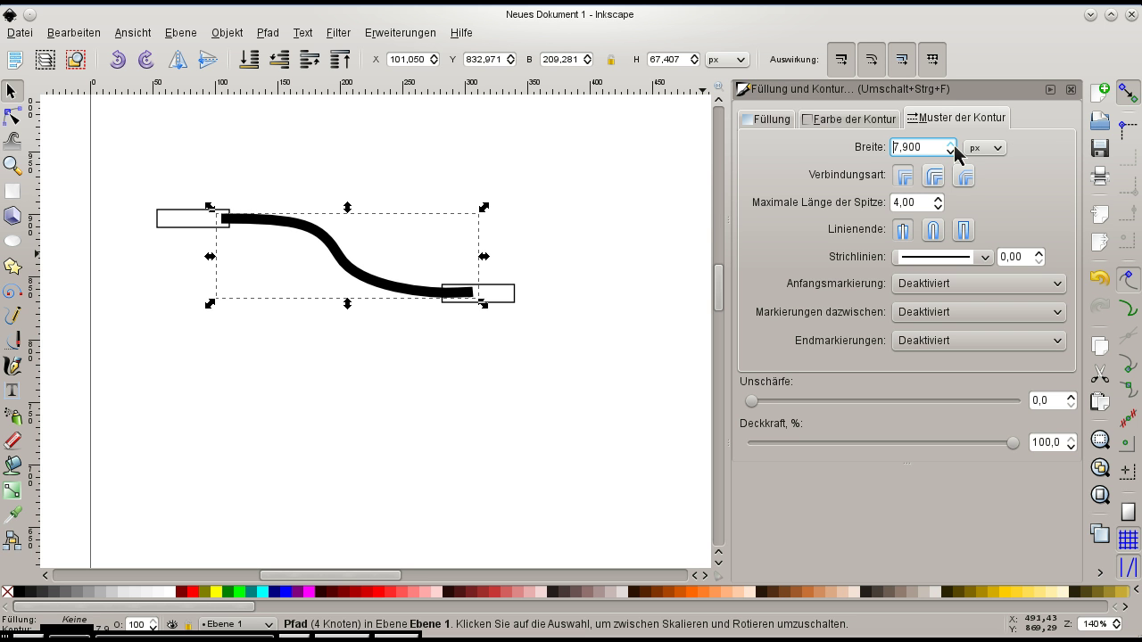
{"action": "scroll", "coordinate": [956, 151], "scroll_direction": "up", "scroll_amount": 2}
{"action": "scroll", "coordinate": [955, 151], "scroll_direction": "up", "scroll_amount": 3}
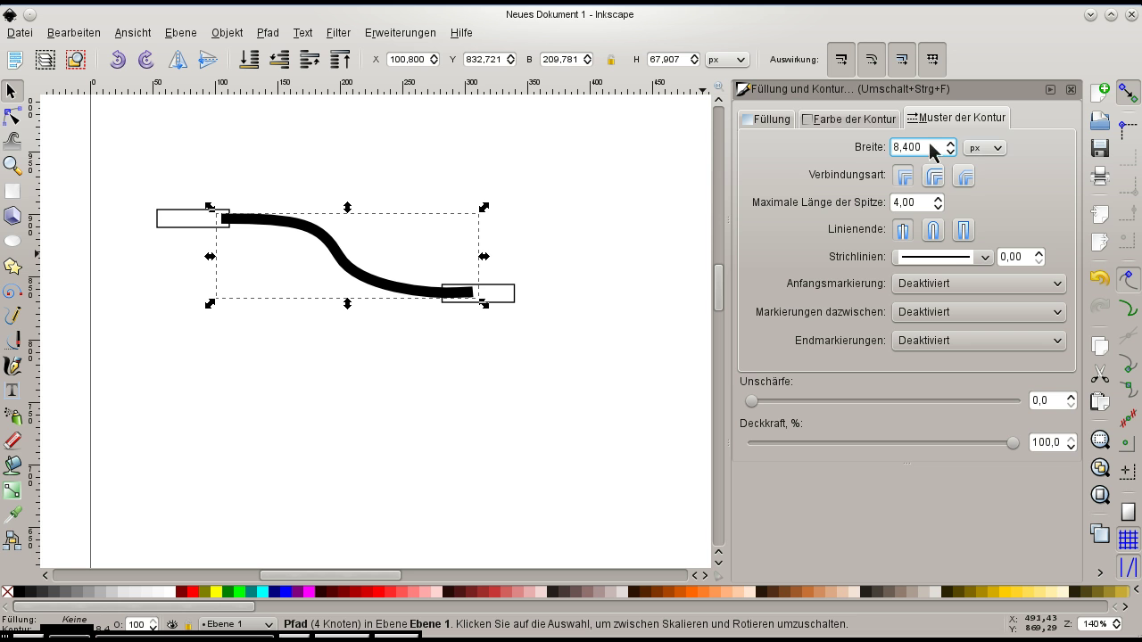
- Set the stroke width to 15, then nudge it up to about 18.4 px
{"action": "left_click_drag", "start_coordinate": [925, 149], "coordinate": [852, 148]}
{"action": "type", "text": "15"}
{"action": "key", "text": "Return"}
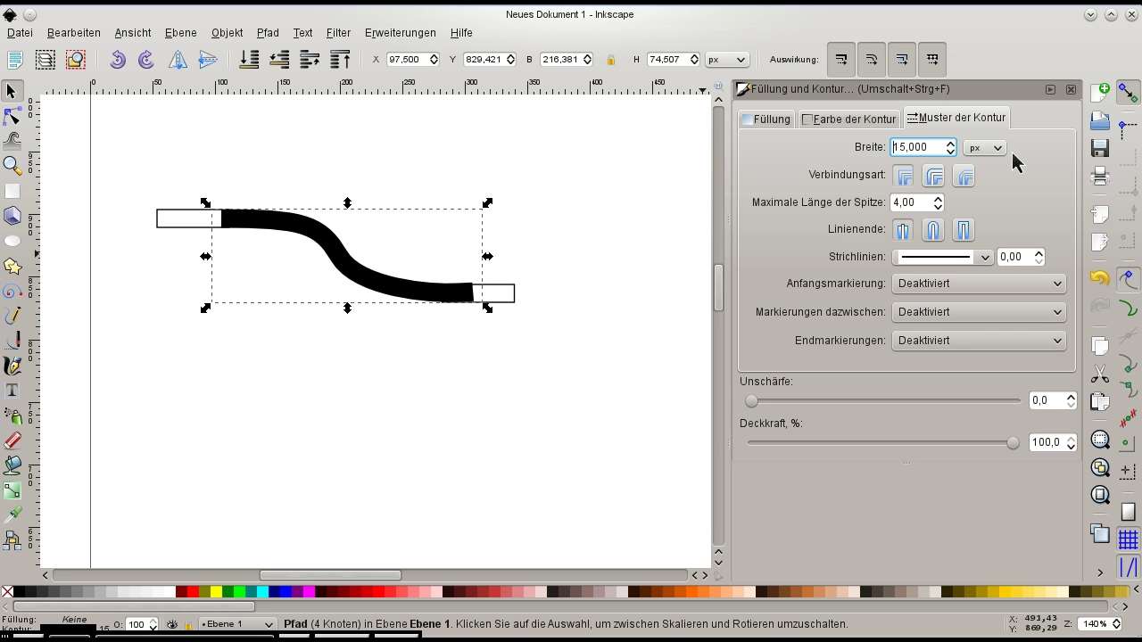
{"action": "left_click", "coordinate": [951, 143]}
{"action": "left_click", "coordinate": [951, 144]}
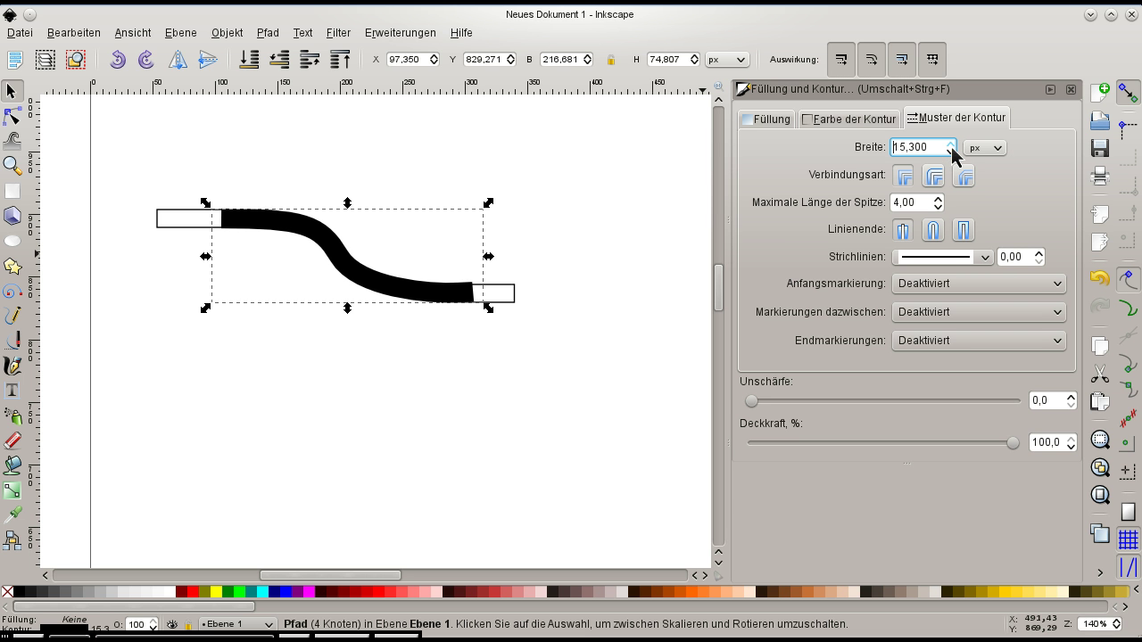
{"action": "scroll", "coordinate": [951, 148], "scroll_direction": "up", "scroll_amount": 2}
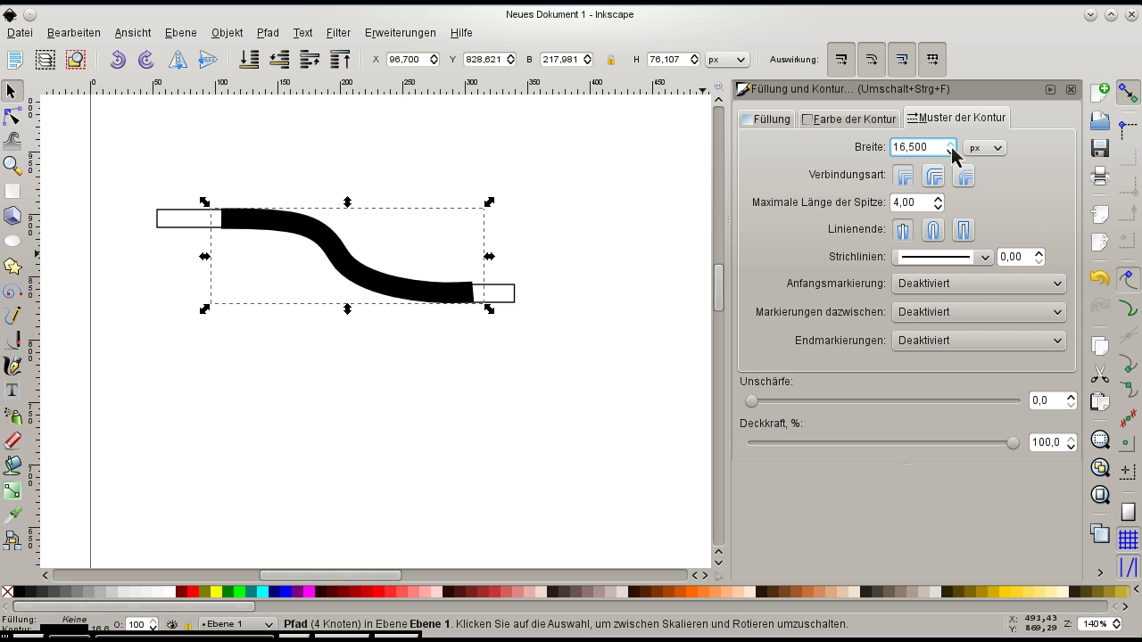
{"action": "scroll", "coordinate": [951, 148], "scroll_direction": "up", "scroll_amount": 4}
{"action": "scroll", "coordinate": [951, 148], "scroll_direction": "up", "scroll_amount": 3}
{"action": "scroll", "coordinate": [952, 153], "scroll_direction": "up", "scroll_amount": 1}
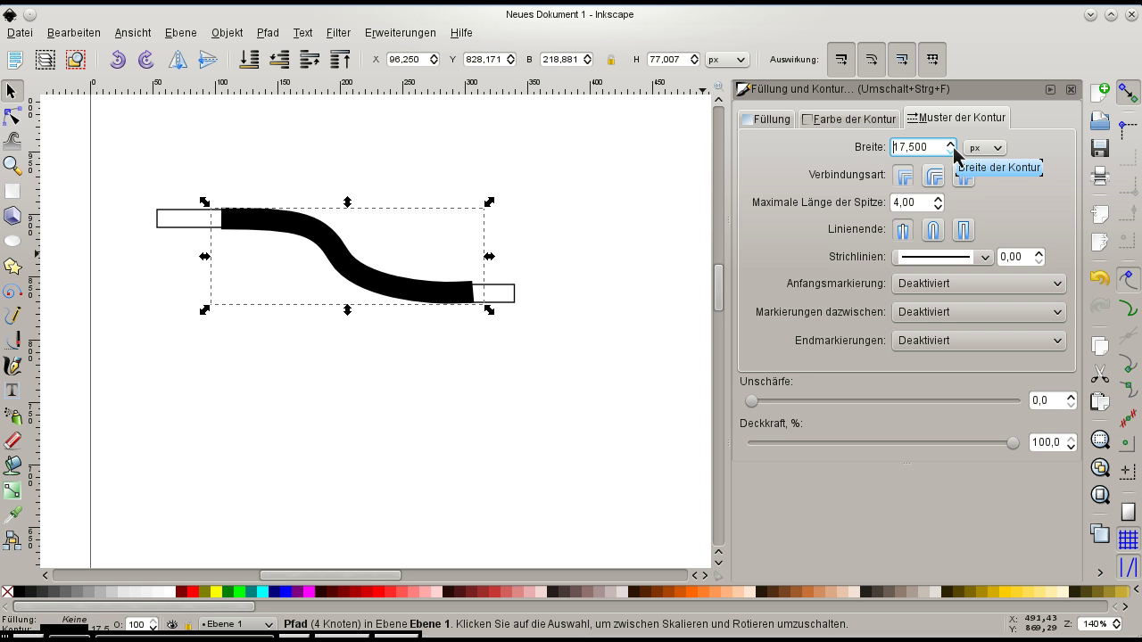
{"action": "scroll", "coordinate": [953, 156], "scroll_direction": "up", "scroll_amount": 3}
{"action": "scroll", "coordinate": [955, 154], "scroll_direction": "up", "scroll_amount": 2}
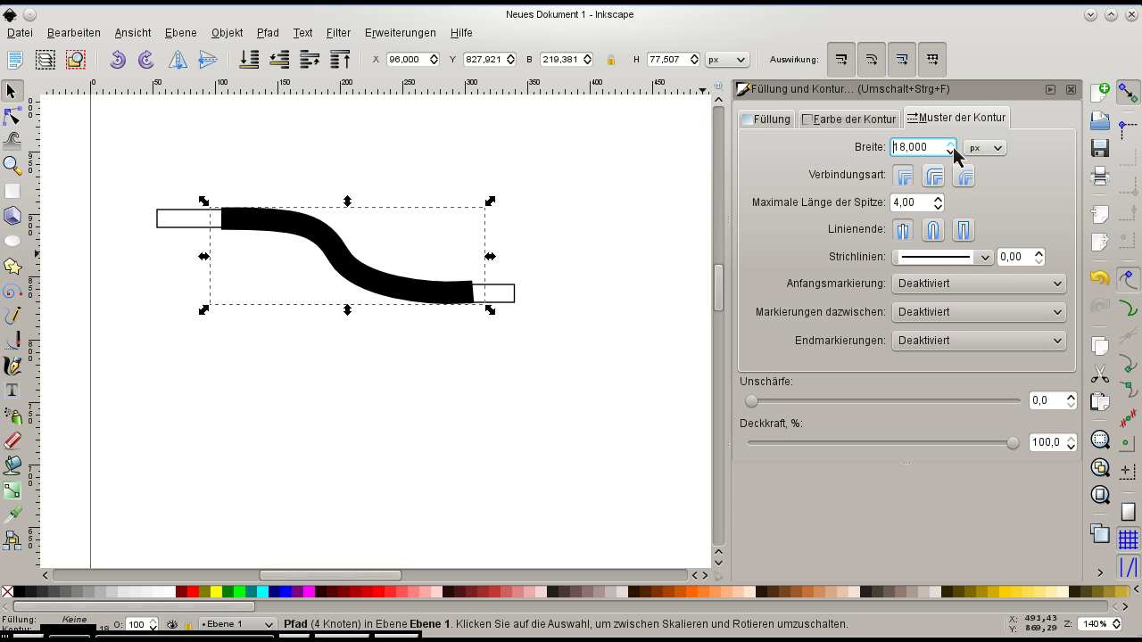
{"action": "scroll", "coordinate": [953, 156], "scroll_direction": "up", "scroll_amount": 1}
{"action": "scroll", "coordinate": [953, 156], "scroll_direction": "up", "scroll_amount": 3}
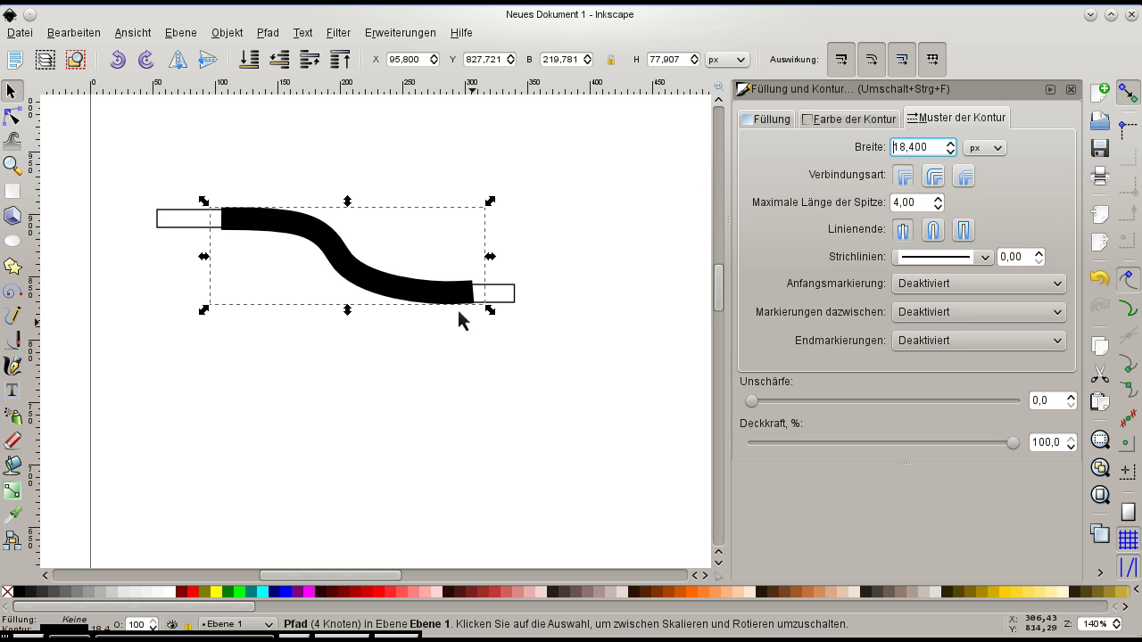
- Delete the connector's right end node and drag the new end node and handle against the right rectangle
{"action": "left_click", "coordinate": [379, 295]}
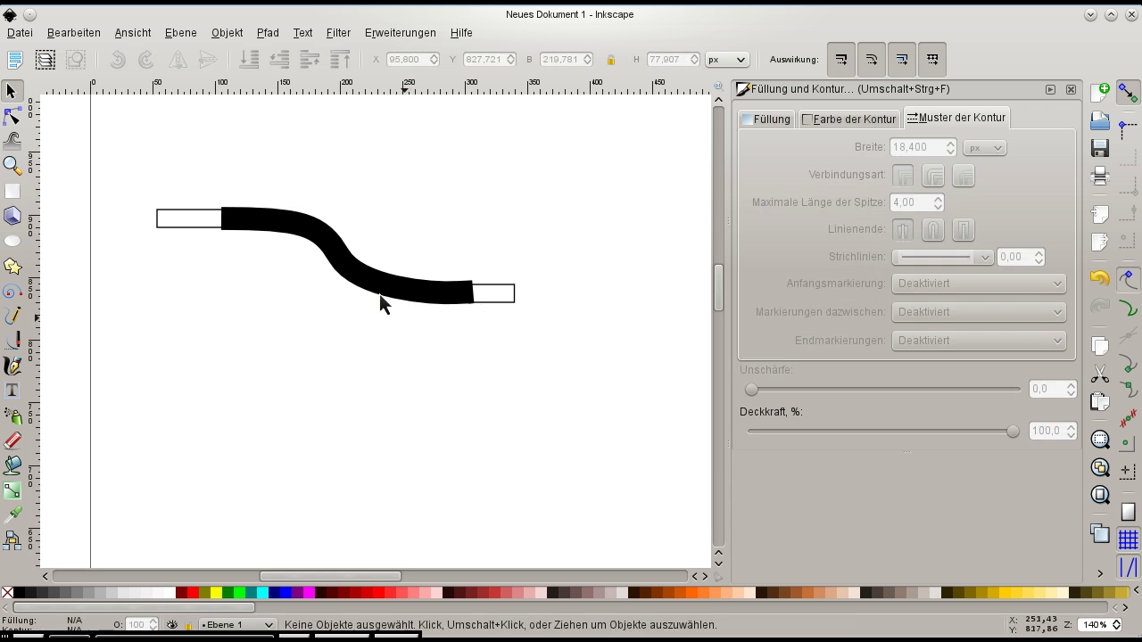
{"action": "left_click", "coordinate": [380, 294]}
{"action": "key", "text": "n"}
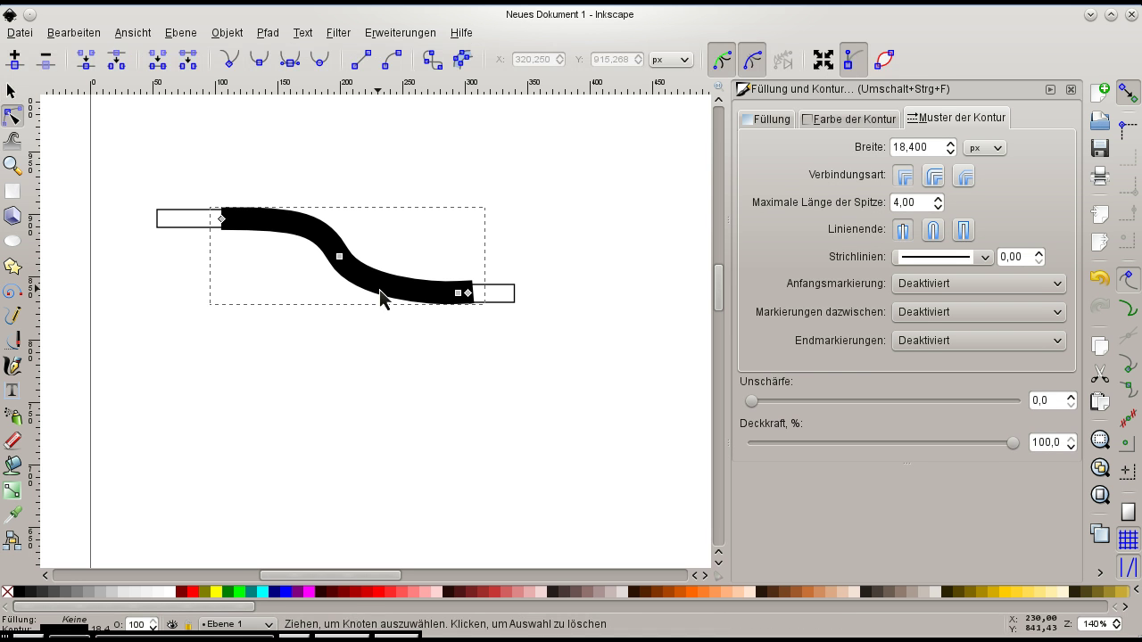
{"action": "left_click", "coordinate": [468, 293]}
{"action": "key", "text": "Delete"}
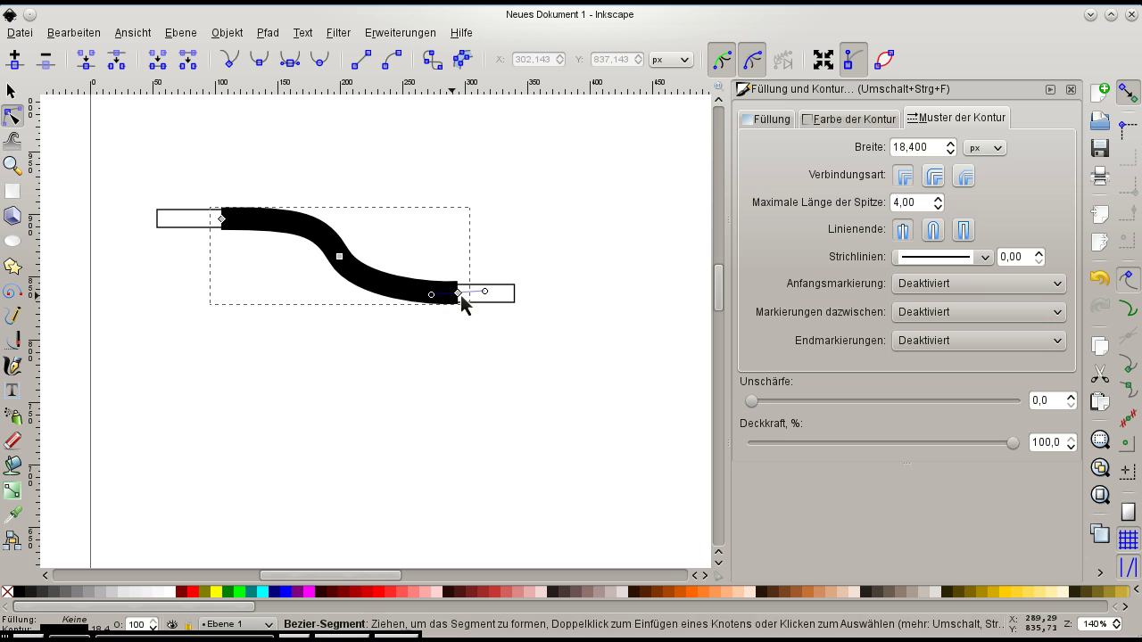
{"action": "left_click_drag", "start_coordinate": [457, 296], "coordinate": [498, 300]}
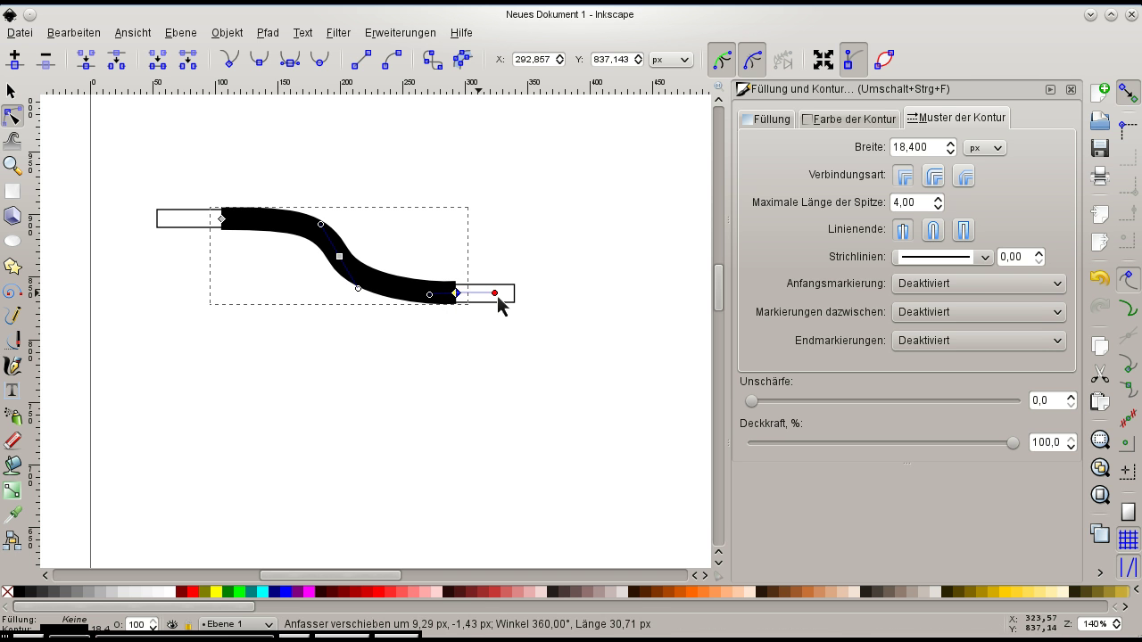
{"action": "left_click_drag", "start_coordinate": [359, 294], "coordinate": [379, 294]}
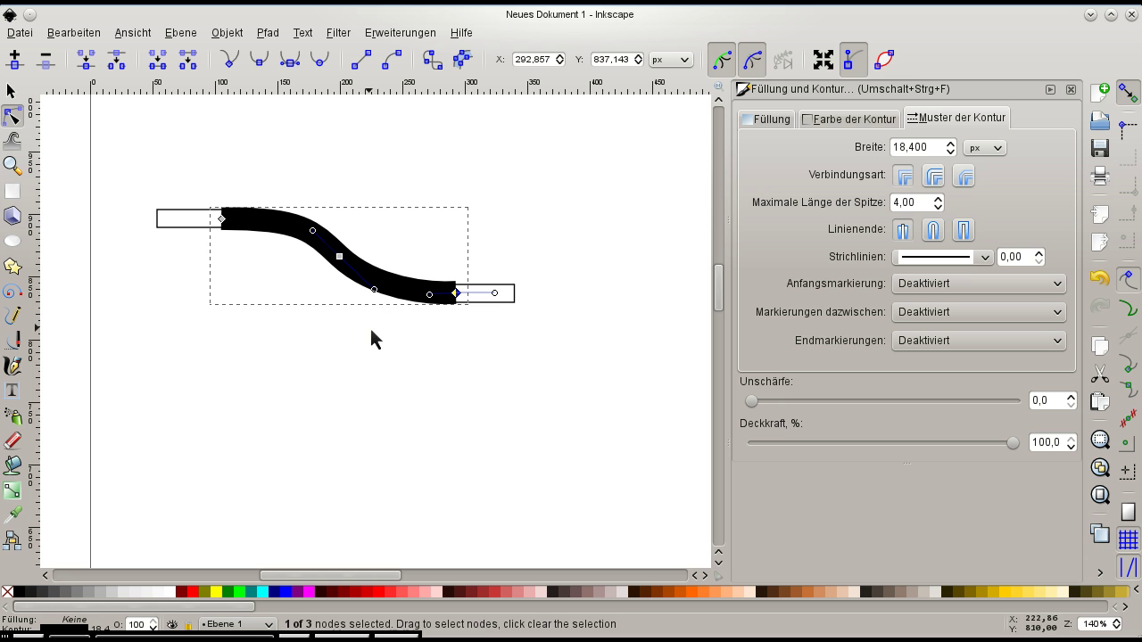
{"action": "left_click", "coordinate": [370, 328]}
{"action": "left_click", "coordinate": [285, 230]}
- Widen the connector's stroke to 19 px and tint it dark red (730000), then deselect
{"action": "left_click", "coordinate": [949, 144]}
{"action": "left_click", "coordinate": [949, 144]}
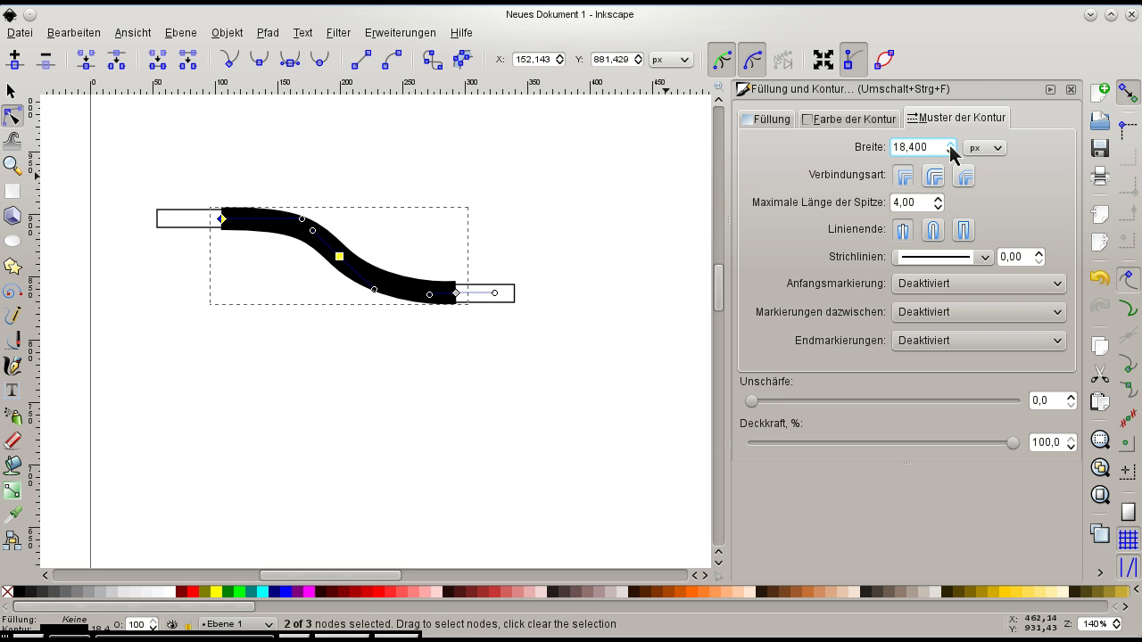
{"action": "left_click", "coordinate": [949, 145]}
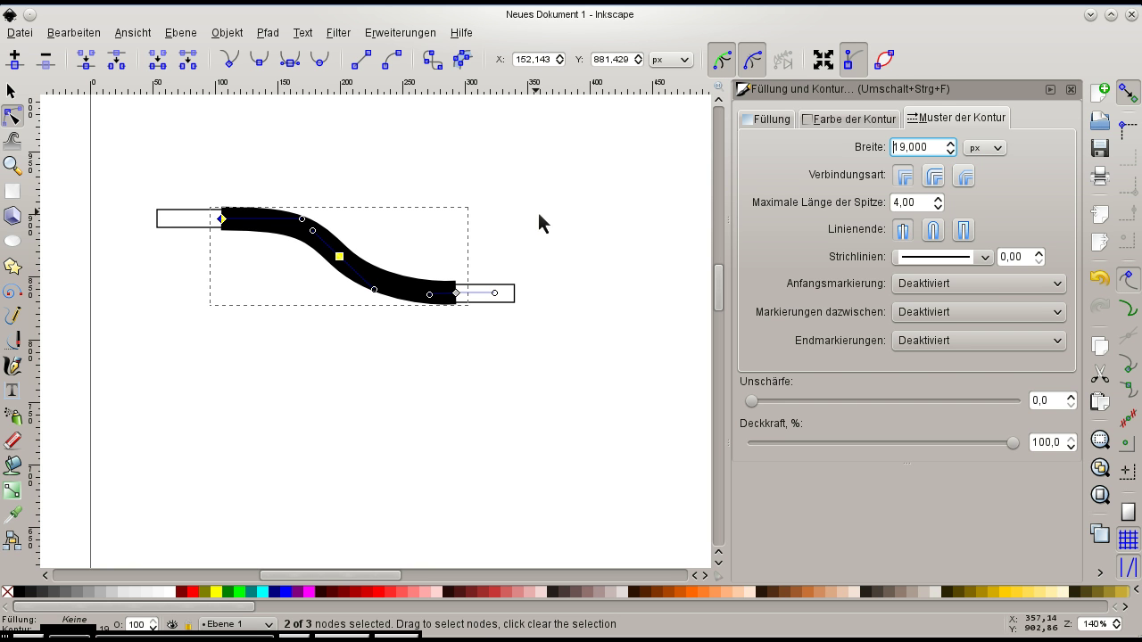
{"action": "left_click", "coordinate": [854, 119]}
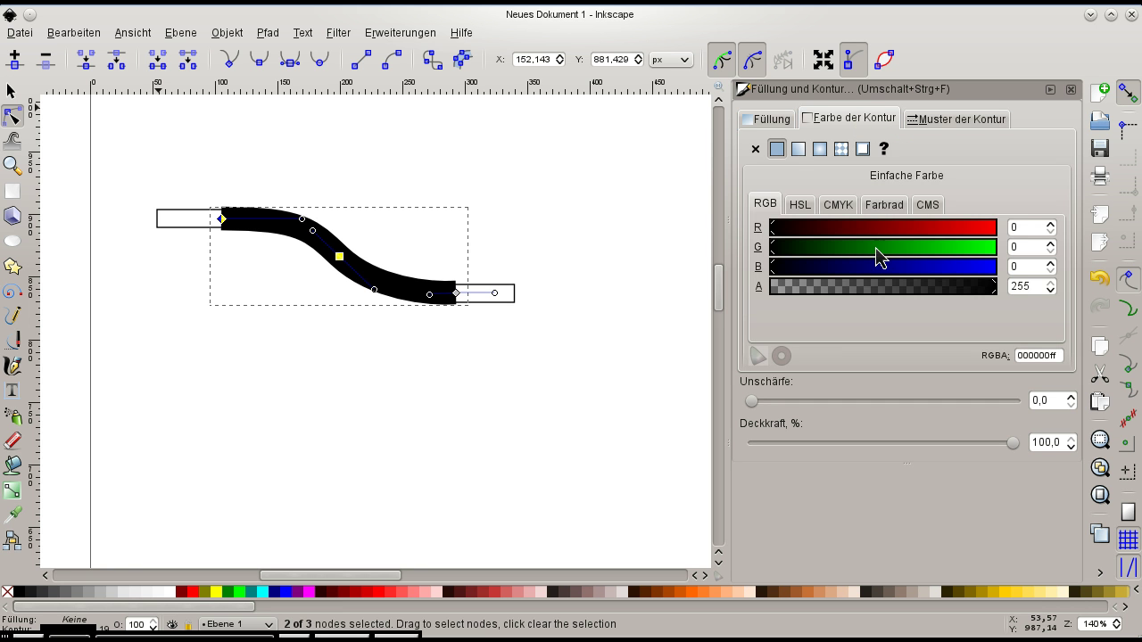
{"action": "mouse_move", "coordinate": [874, 228]}
{"action": "left_mouse_down"}
{"action": "mouse_move", "coordinate": [845, 228]}
{"action": "mouse_move", "coordinate": [877, 241]}
{"action": "left_mouse_up"}
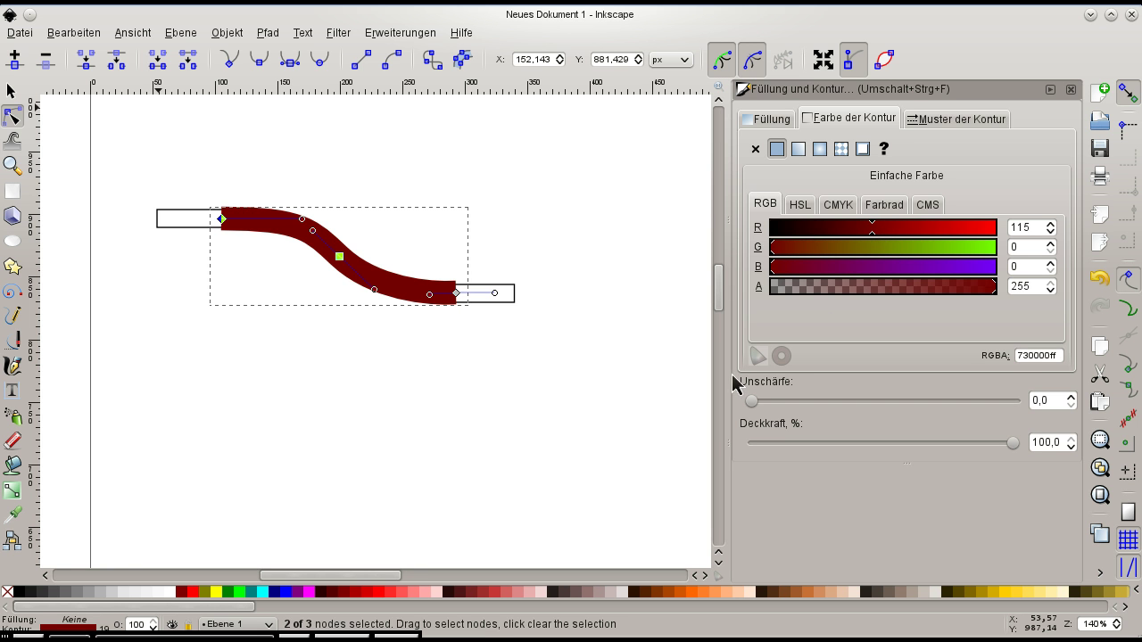
{"action": "left_click", "coordinate": [614, 384]}
{"action": "left_click", "coordinate": [615, 384]}
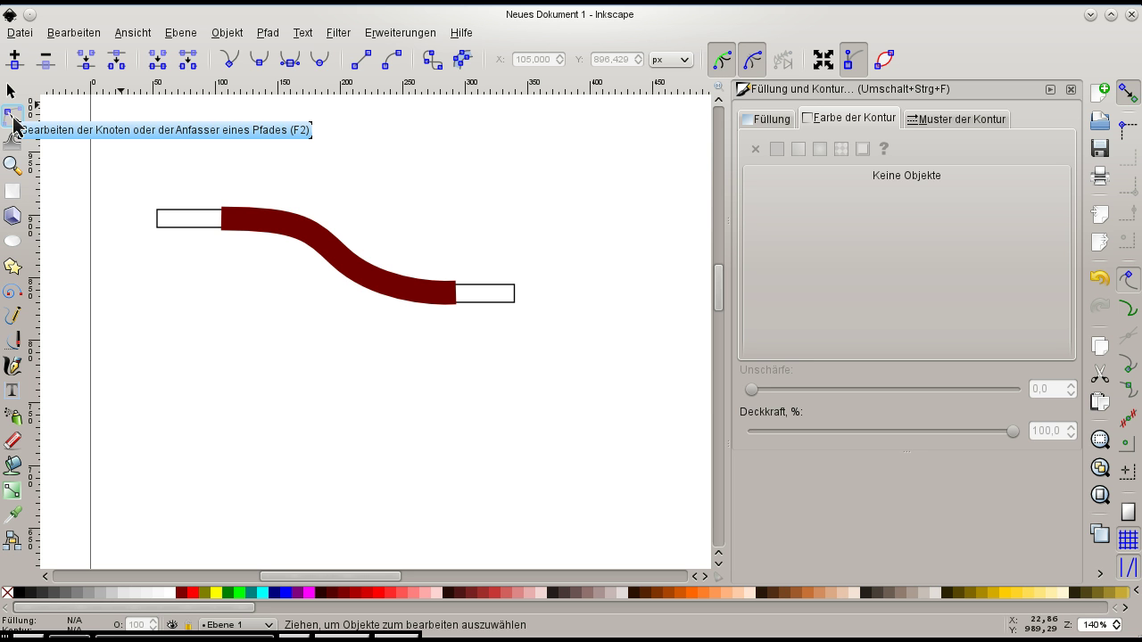
- Convert the connector's stroke into a filled outline path
{"action": "left_click", "coordinate": [467, 67]}
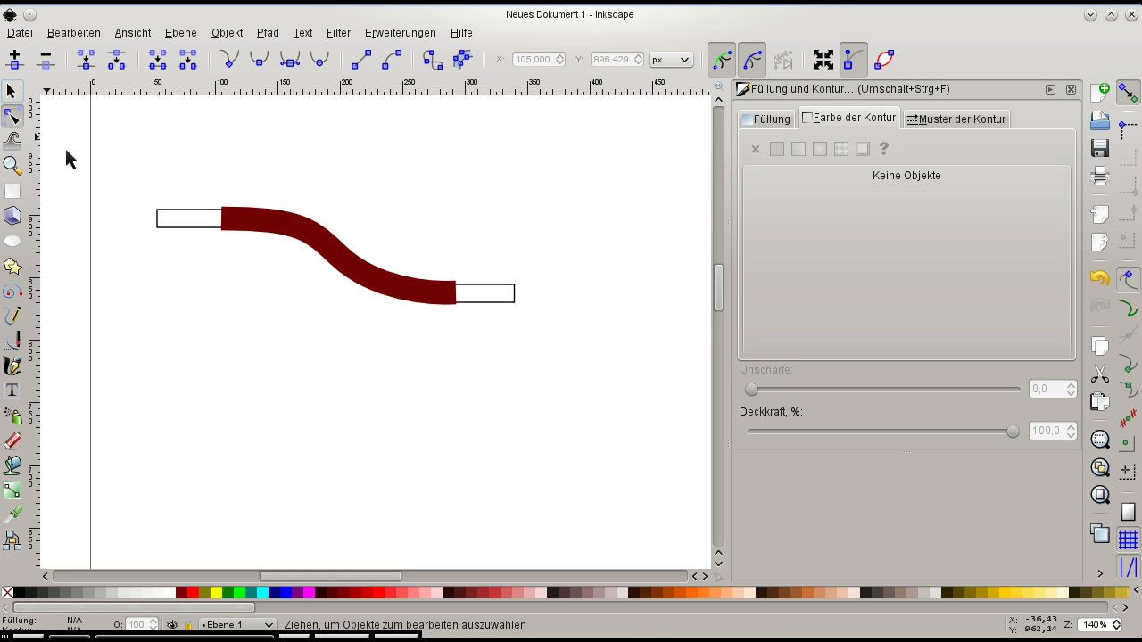
{"action": "left_click", "coordinate": [286, 230]}
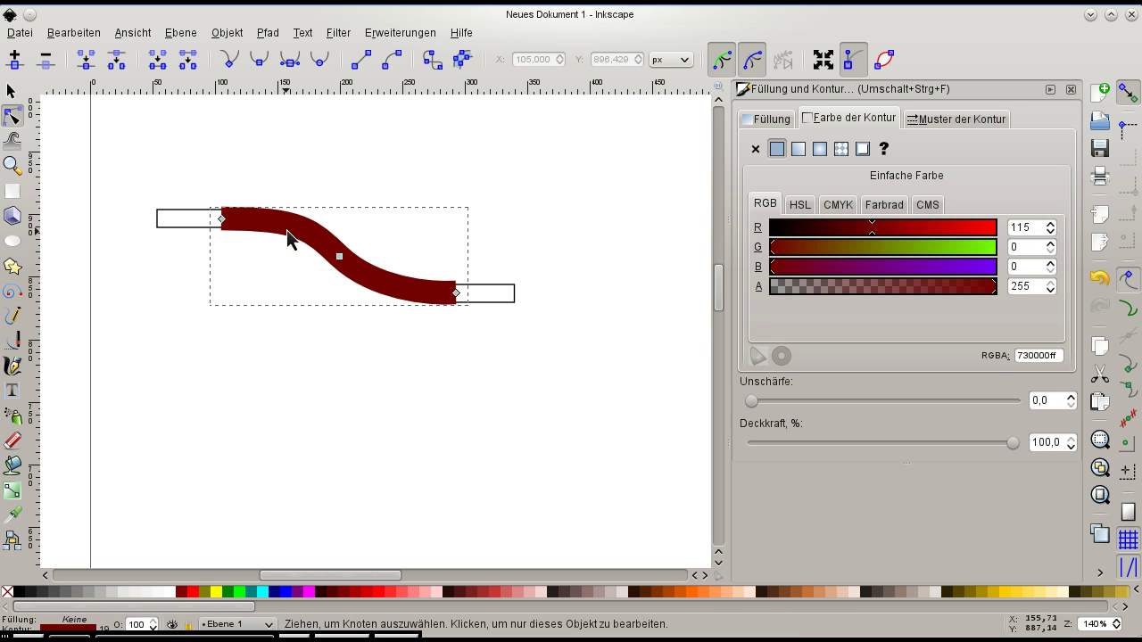
{"action": "left_click", "coordinate": [460, 61]}
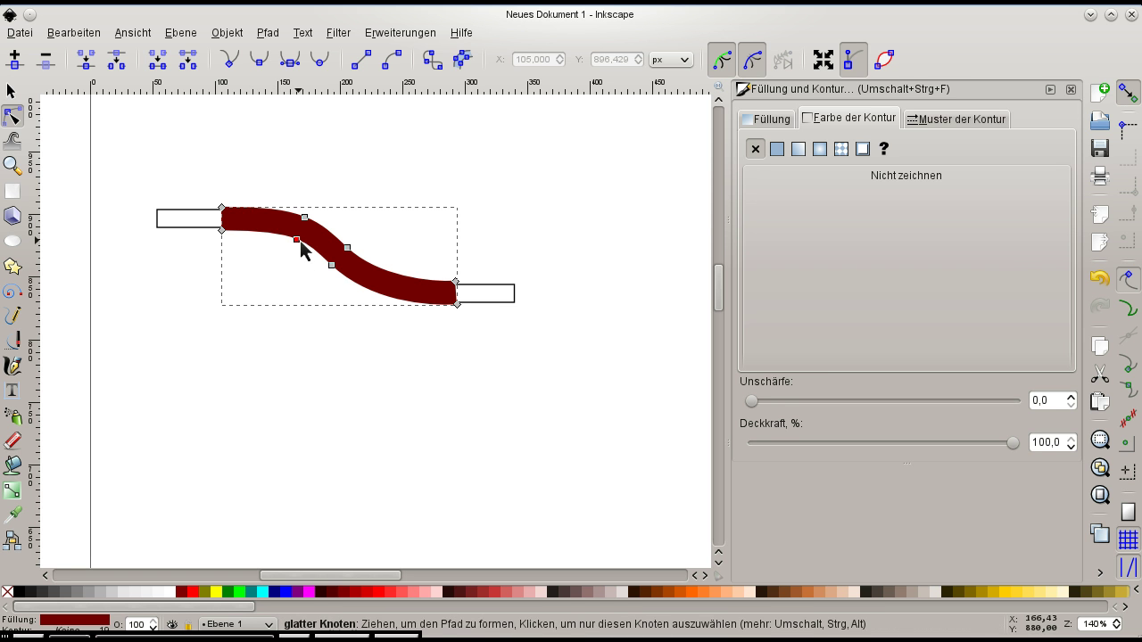
- Drag an outline node down, undo that move, and reselect the connector as an object
{"action": "left_click_drag", "start_coordinate": [300, 241], "coordinate": [268, 330]}
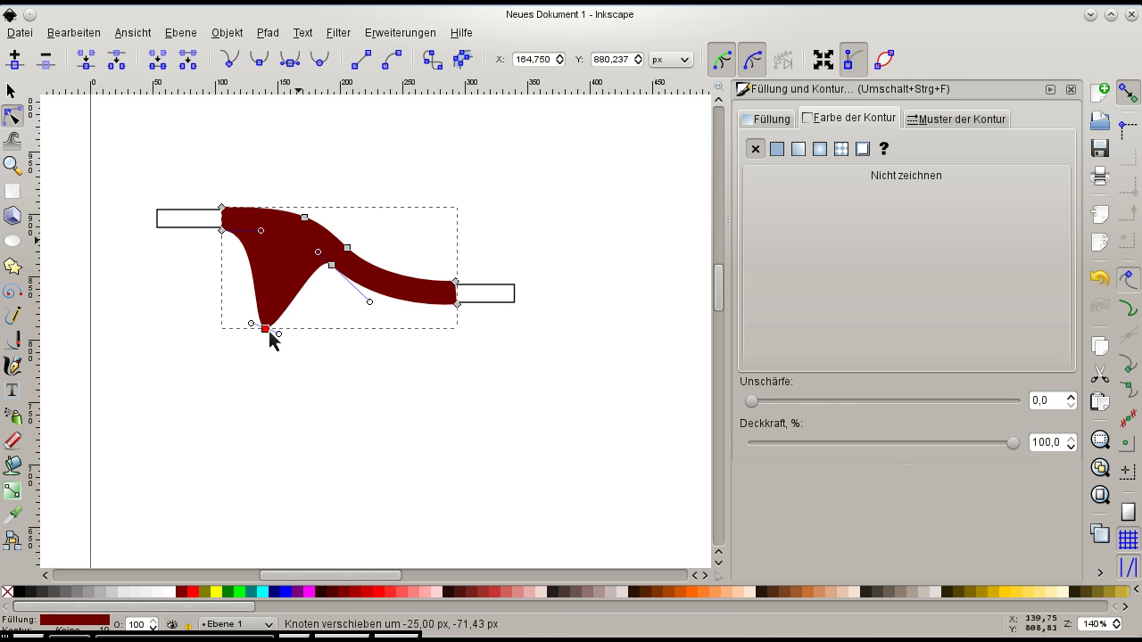
{"action": "left_click_drag", "start_coordinate": [268, 330], "coordinate": [269, 332]}
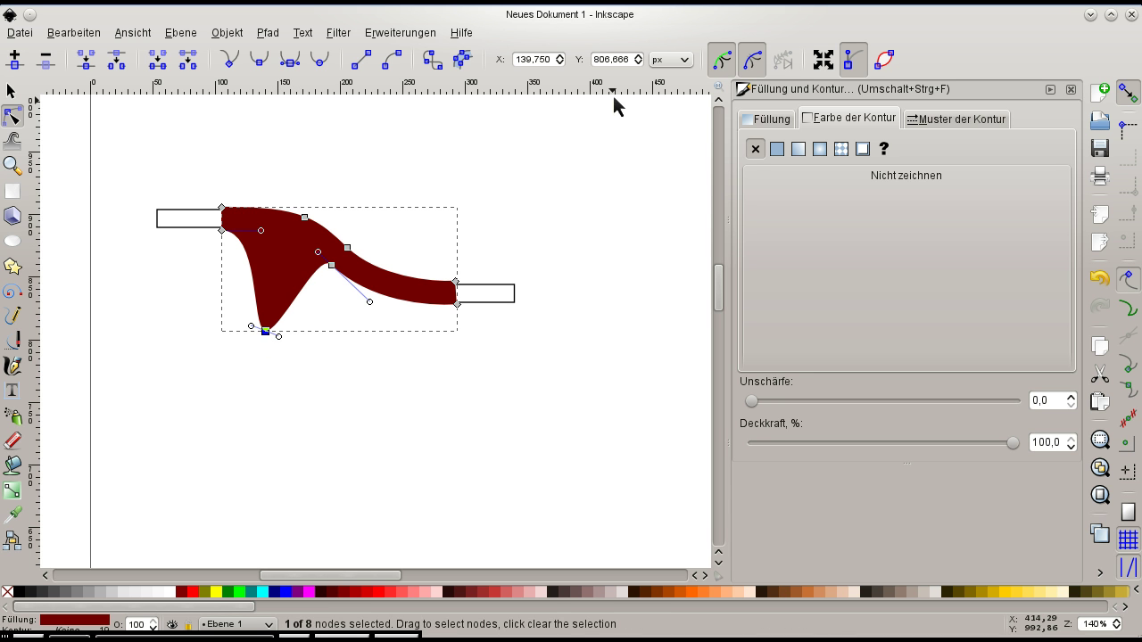
{"action": "key", "text": "ctrl+z"}
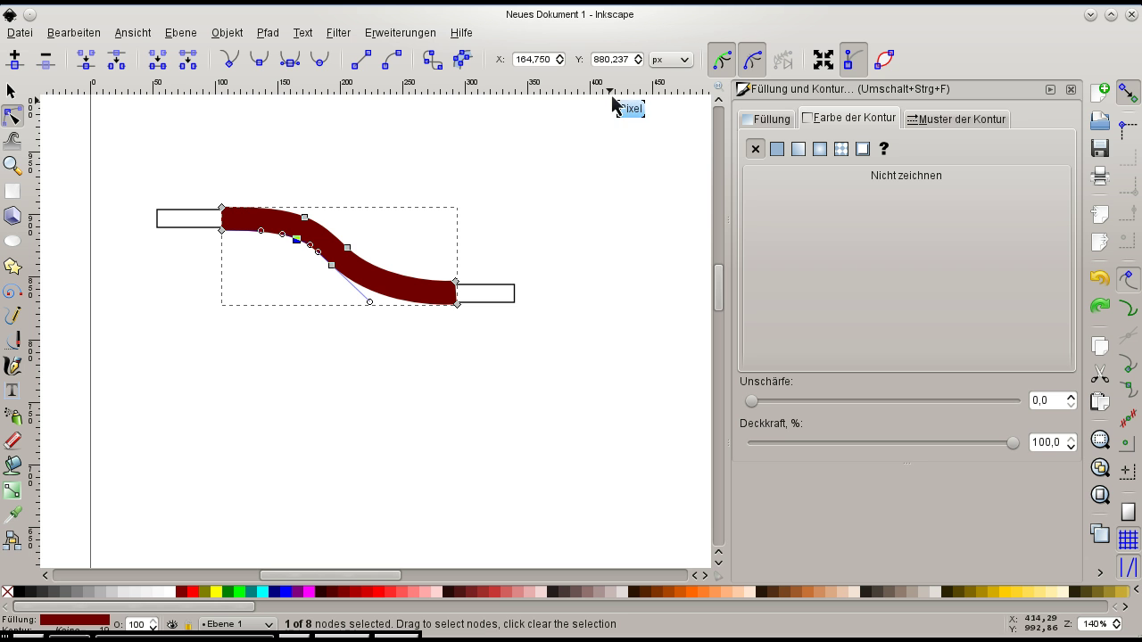
{"action": "left_click", "coordinate": [585, 142]}
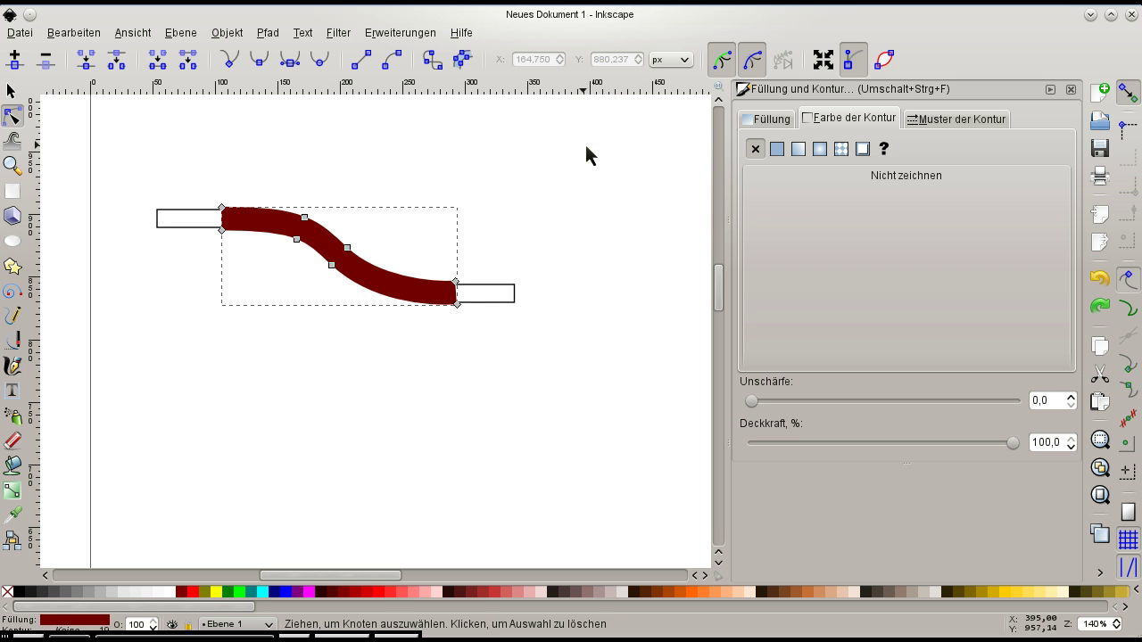
{"action": "left_click", "coordinate": [12, 91]}
{"action": "left_click", "coordinate": [317, 252]}
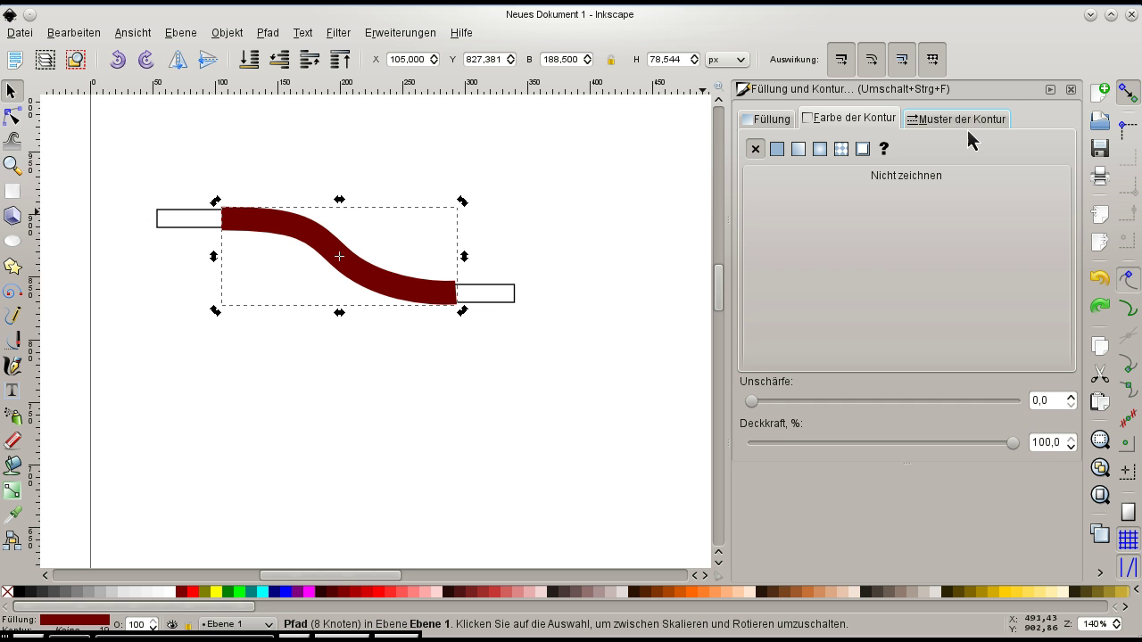
- Adjust the connector's red fill colour with the fill sliders
{"action": "left_click", "coordinate": [765, 121]}
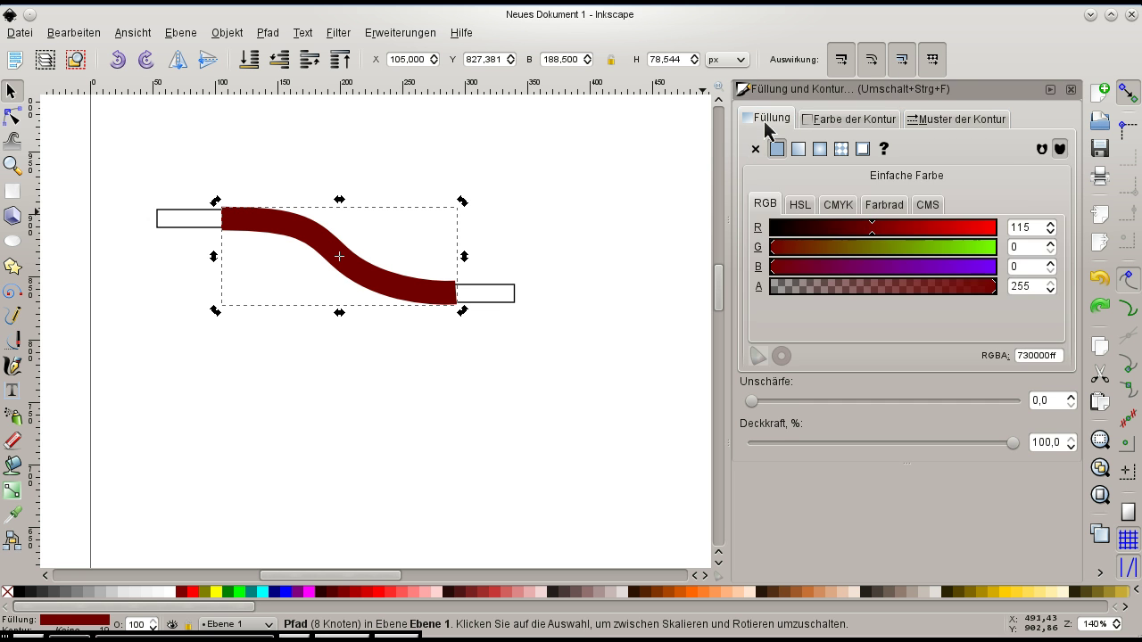
{"action": "left_click", "coordinate": [821, 235]}
{"action": "left_click_drag", "start_coordinate": [859, 239], "coordinate": [926, 239]}
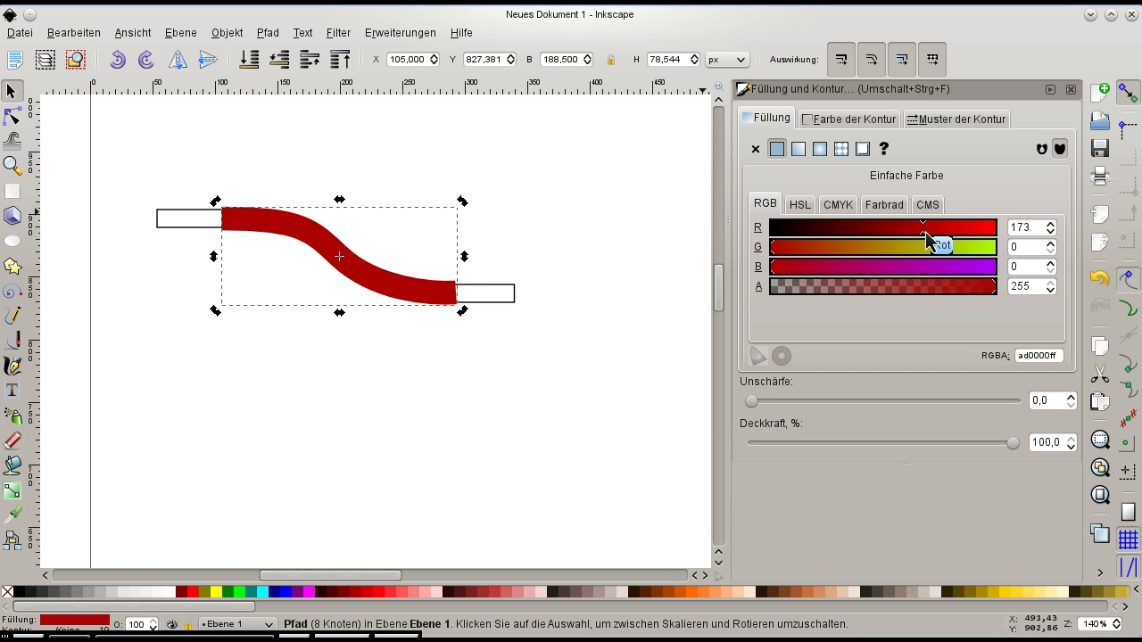
- Give the connector a flat black outline 1 px wide
{"action": "left_click", "coordinate": [861, 123]}
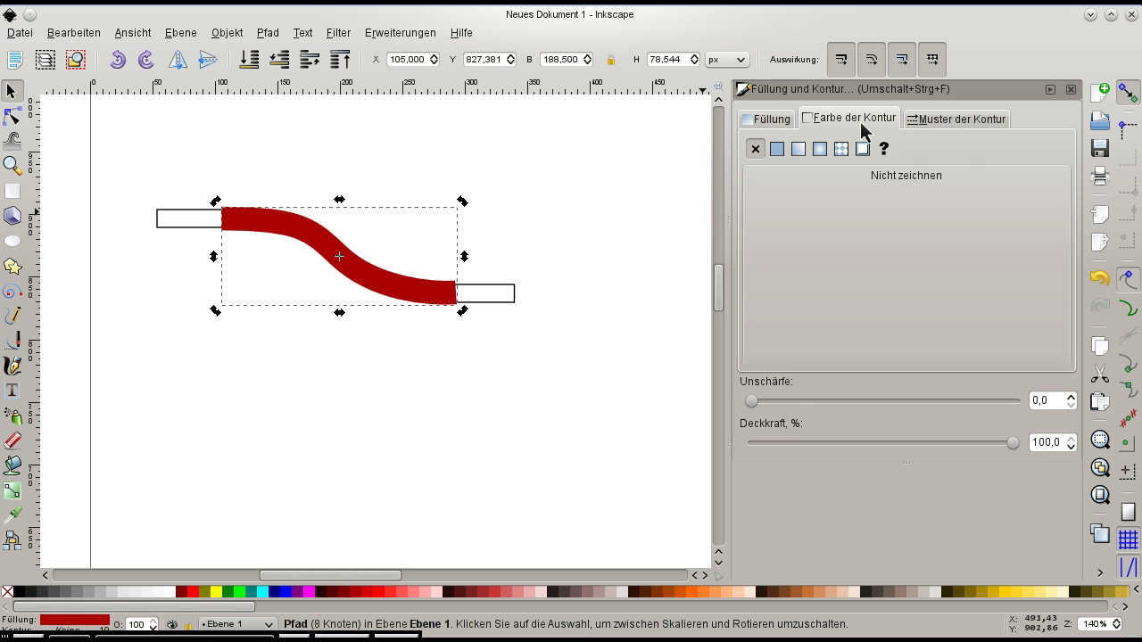
{"action": "left_click", "coordinate": [780, 149]}
{"action": "left_click", "coordinate": [972, 123]}
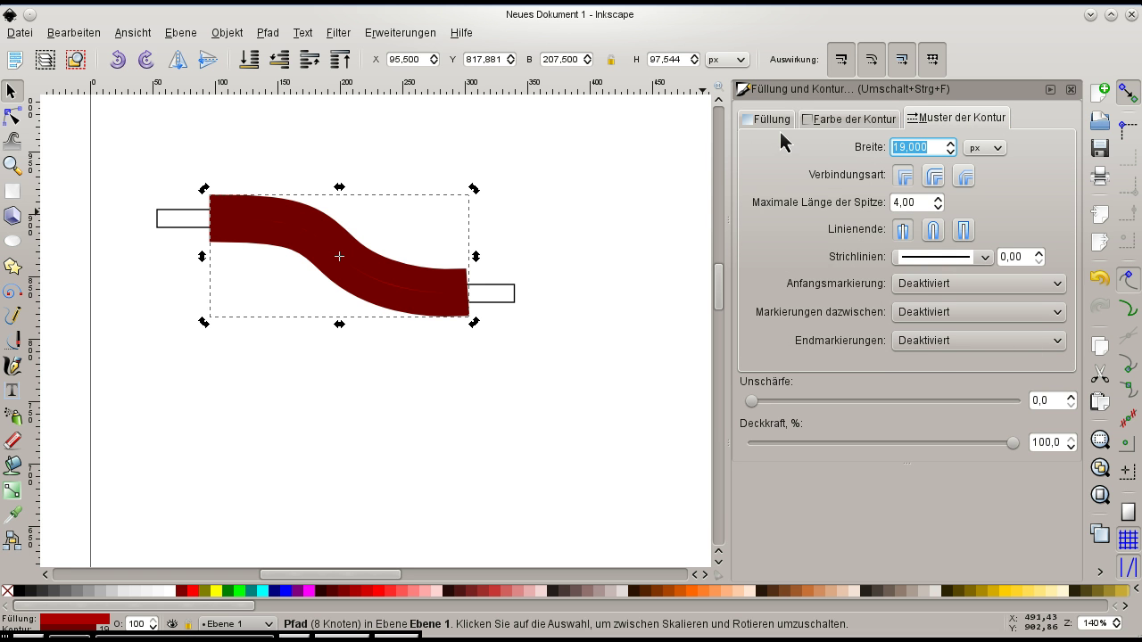
{"action": "type", "text": "1"}
{"action": "key", "text": "Return"}
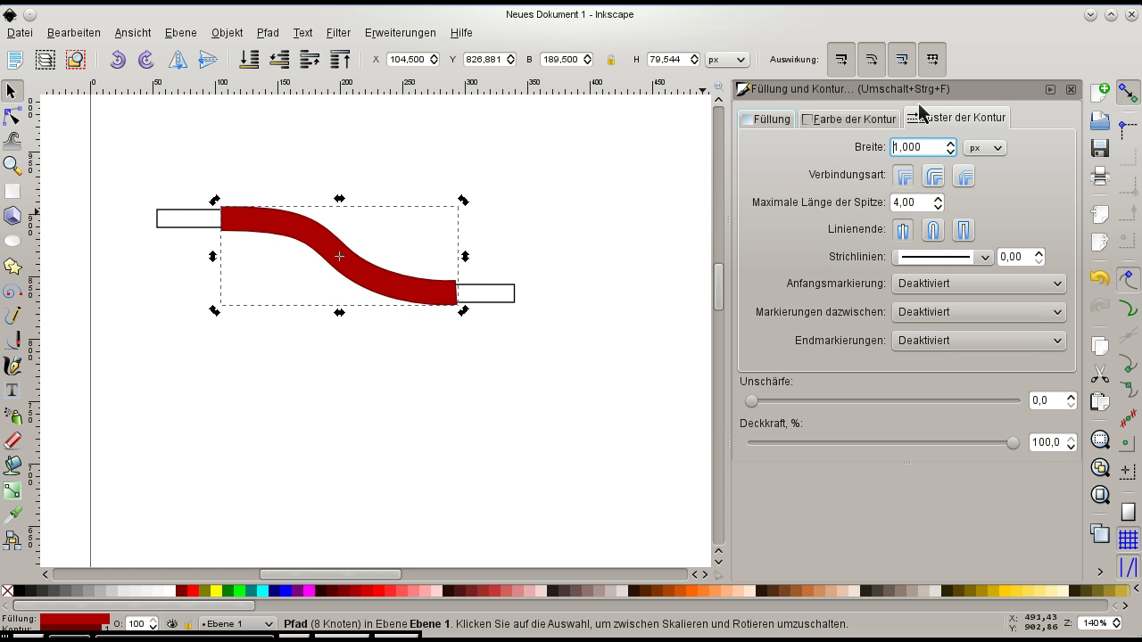
{"action": "left_click", "coordinate": [846, 125]}
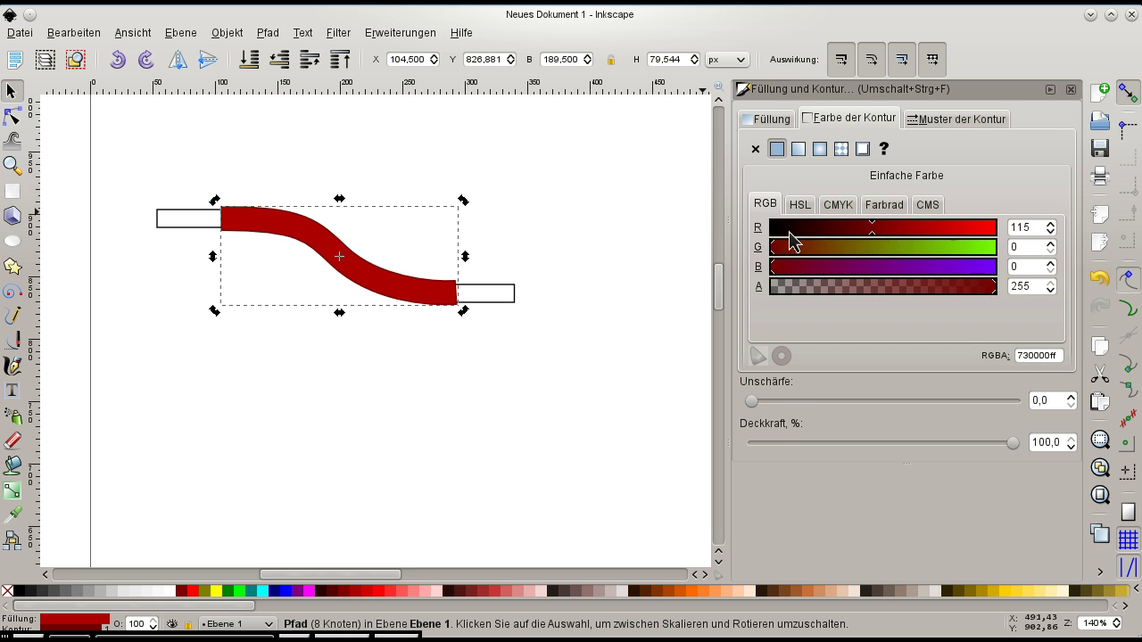
{"action": "left_click", "coordinate": [683, 257]}
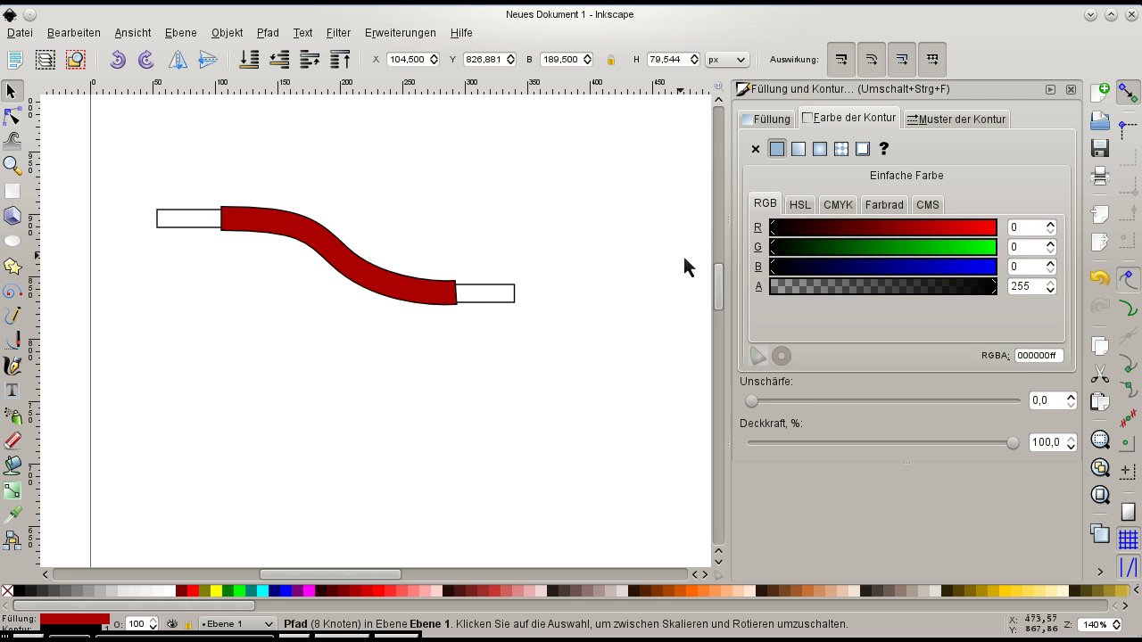
- Reapply a flat fill and tune it to greyish brown 61554c, then deselect
{"action": "left_click", "coordinate": [411, 294]}
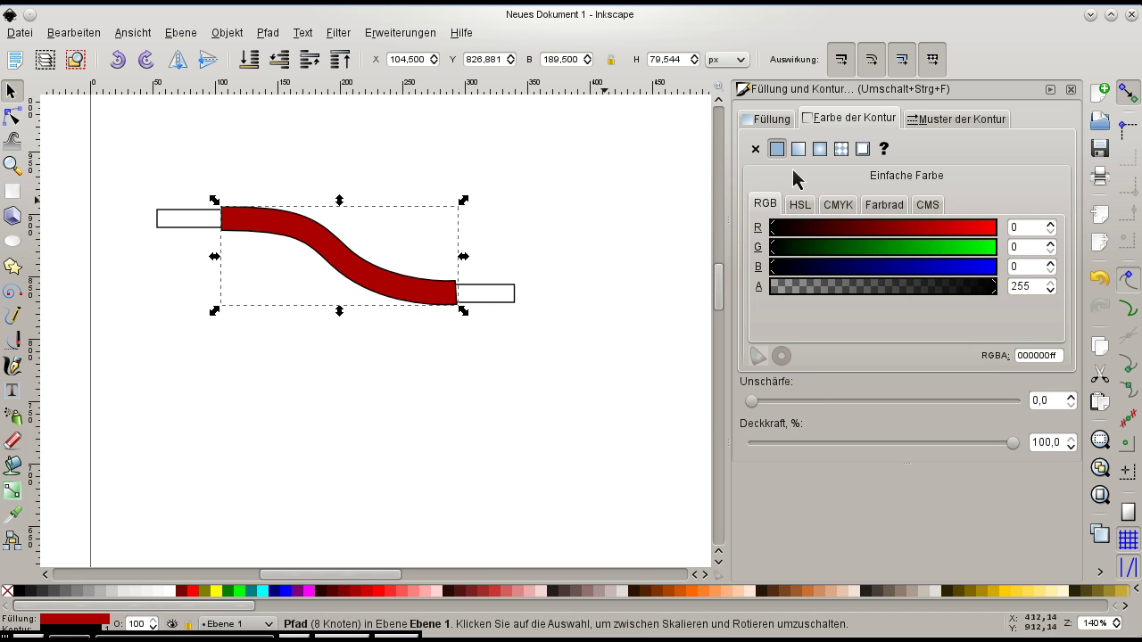
{"action": "left_click", "coordinate": [776, 119]}
{"action": "left_click", "coordinate": [754, 149]}
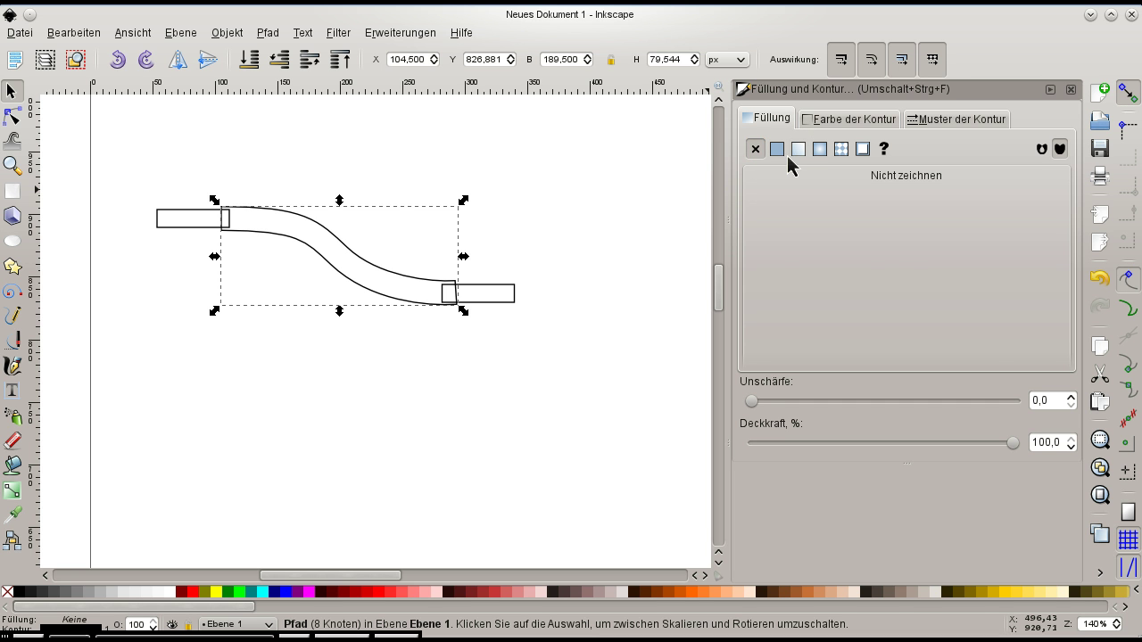
{"action": "left_click", "coordinate": [783, 151]}
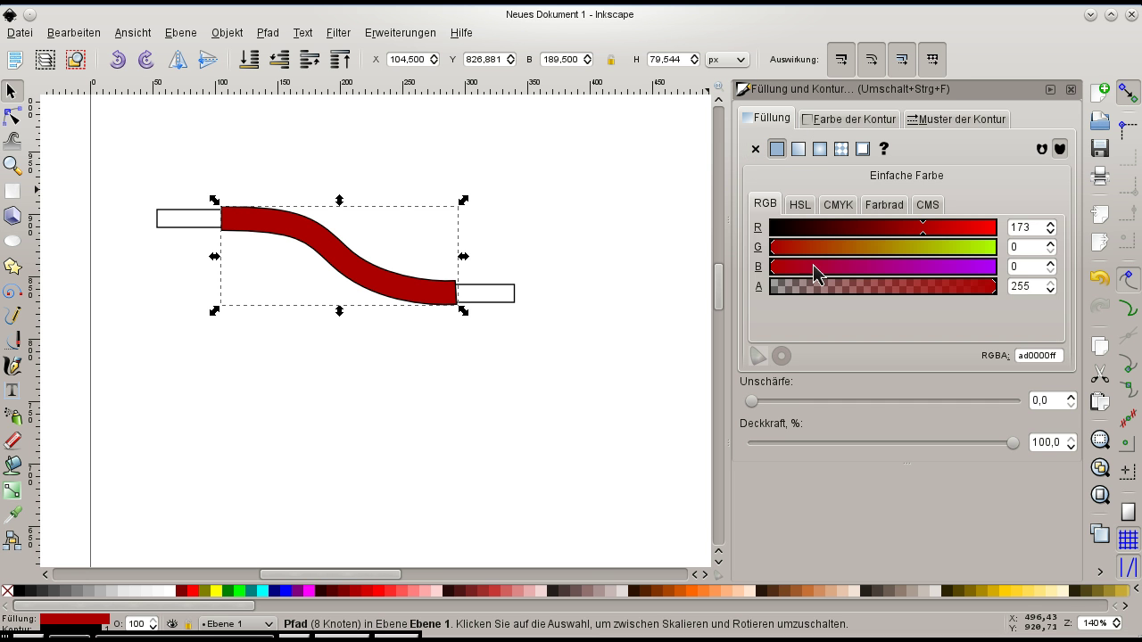
{"action": "mouse_move", "coordinate": [820, 248]}
{"action": "left_mouse_down"}
{"action": "mouse_move", "coordinate": [837, 248]}
{"action": "mouse_move", "coordinate": [801, 256]}
{"action": "left_mouse_up"}
{"action": "left_click", "coordinate": [800, 204]}
{"action": "left_click", "coordinate": [611, 308]}
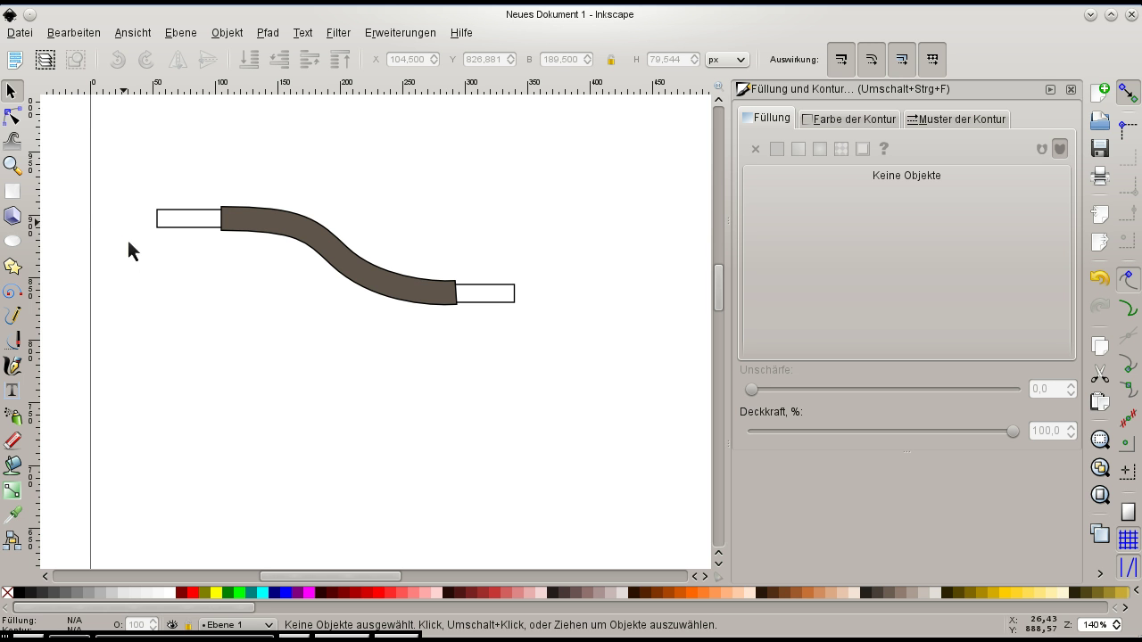
- Lower the right rectangle and drag the connector's two end nodes down to meet it
{"action": "left_click", "coordinate": [504, 295]}
{"action": "left_click_drag", "start_coordinate": [505, 294], "coordinate": [506, 338]}
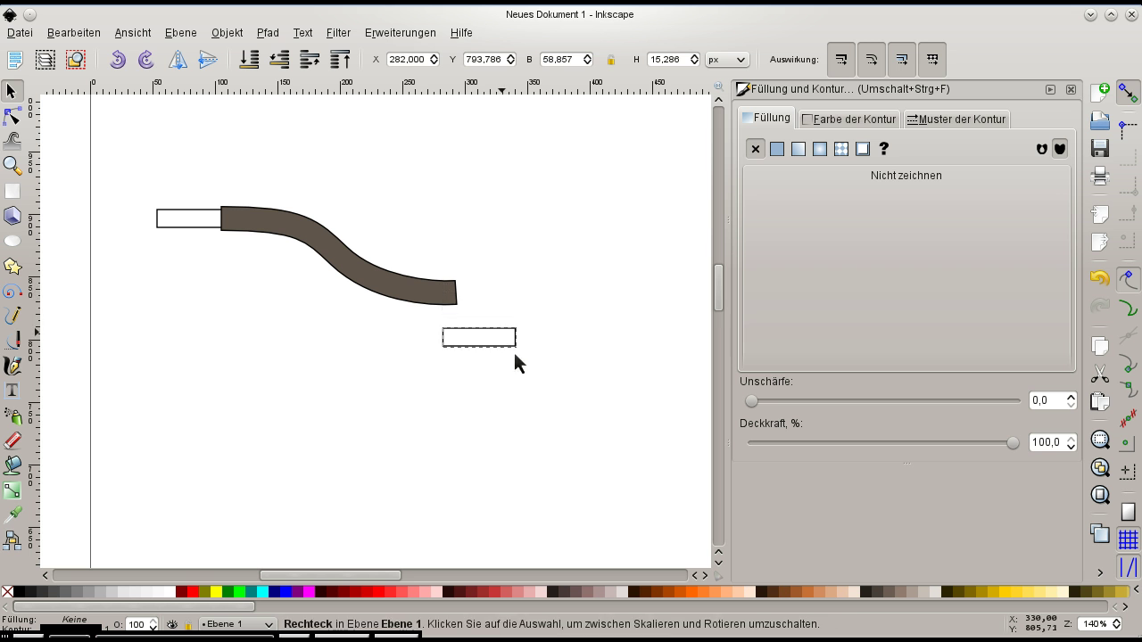
{"action": "left_click", "coordinate": [408, 288]}
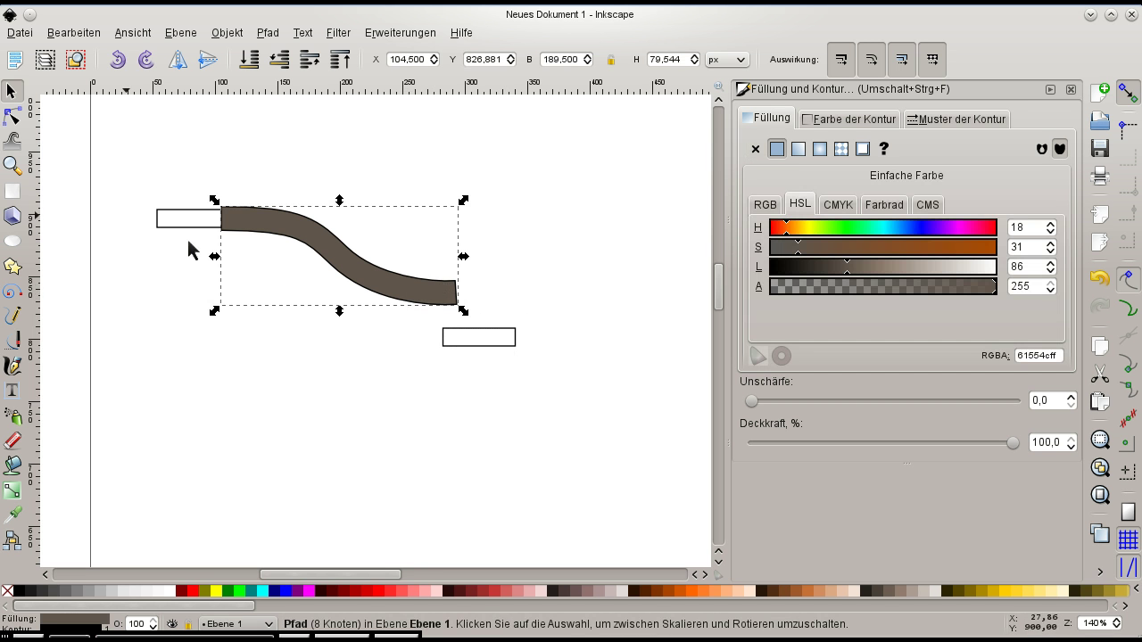
{"action": "left_click", "coordinate": [13, 116]}
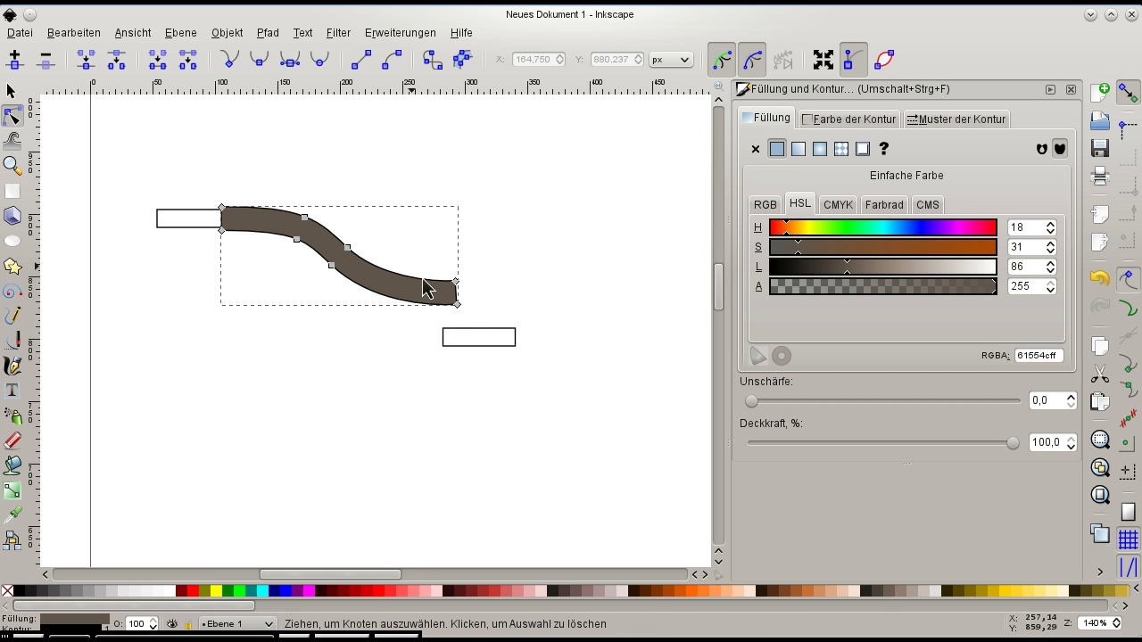
{"action": "left_click_drag", "start_coordinate": [457, 305], "coordinate": [455, 350]}
{"action": "left_click_drag", "start_coordinate": [456, 283], "coordinate": [455, 328]}
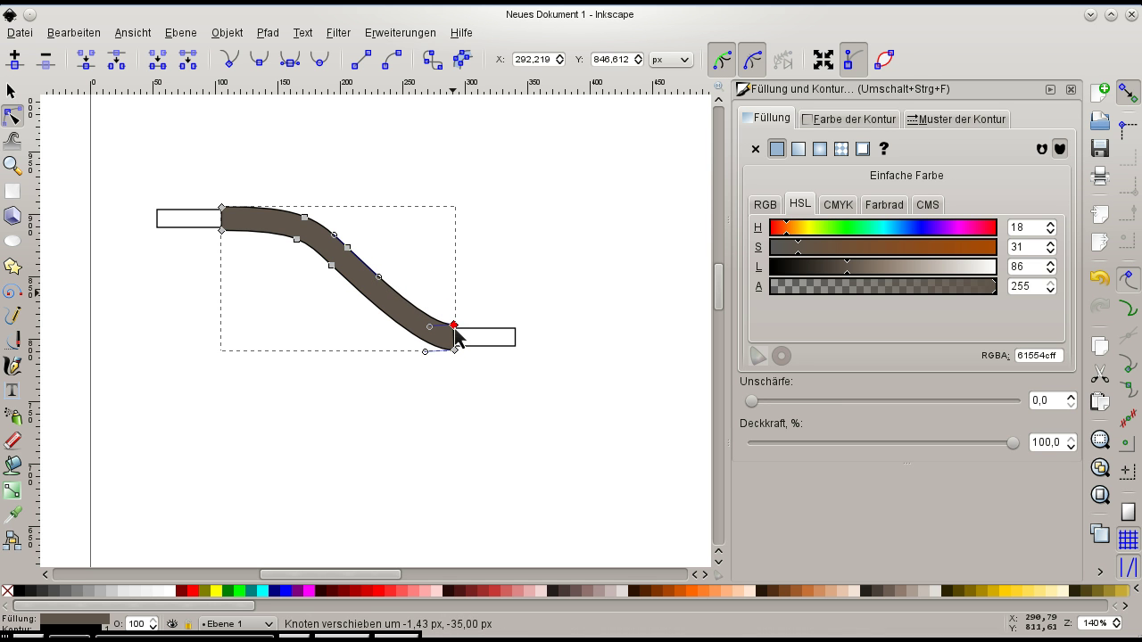
{"action": "left_click", "coordinate": [484, 321]}
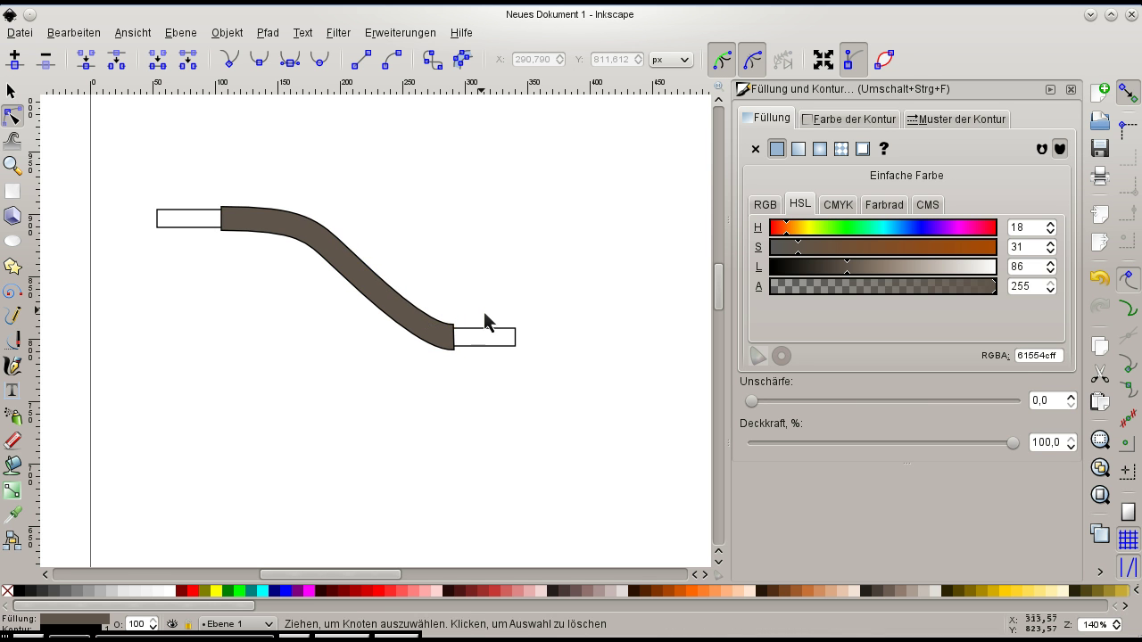
{"action": "left_click", "coordinate": [491, 324]}
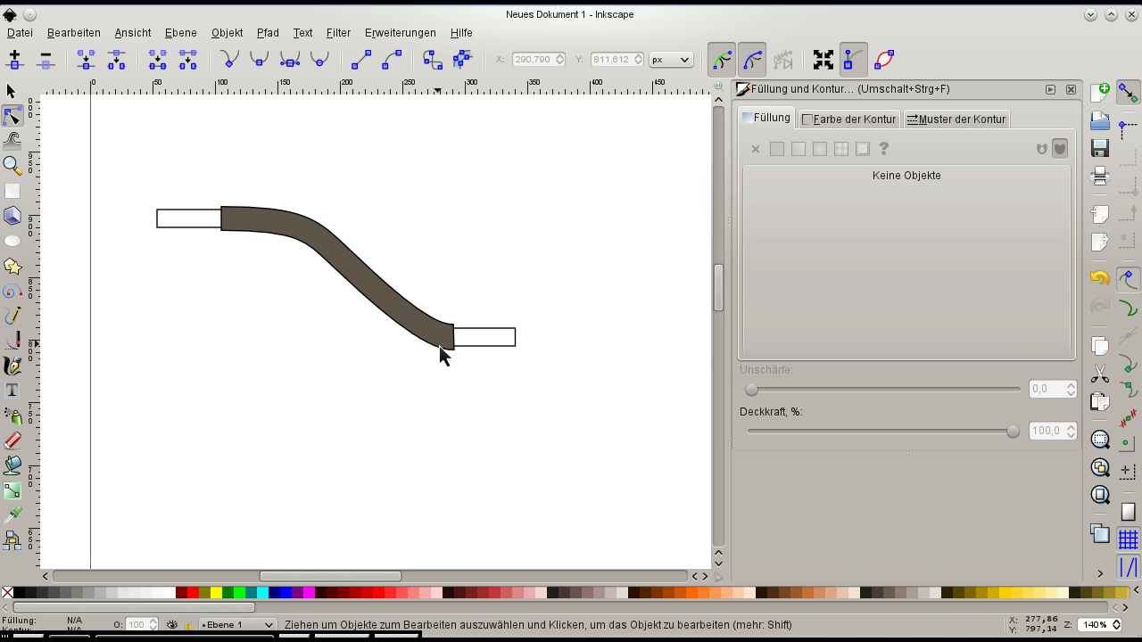
- Pull the end node's curve handles left so the S-bend runs flat into the rectangle
{"action": "left_click", "coordinate": [427, 344]}
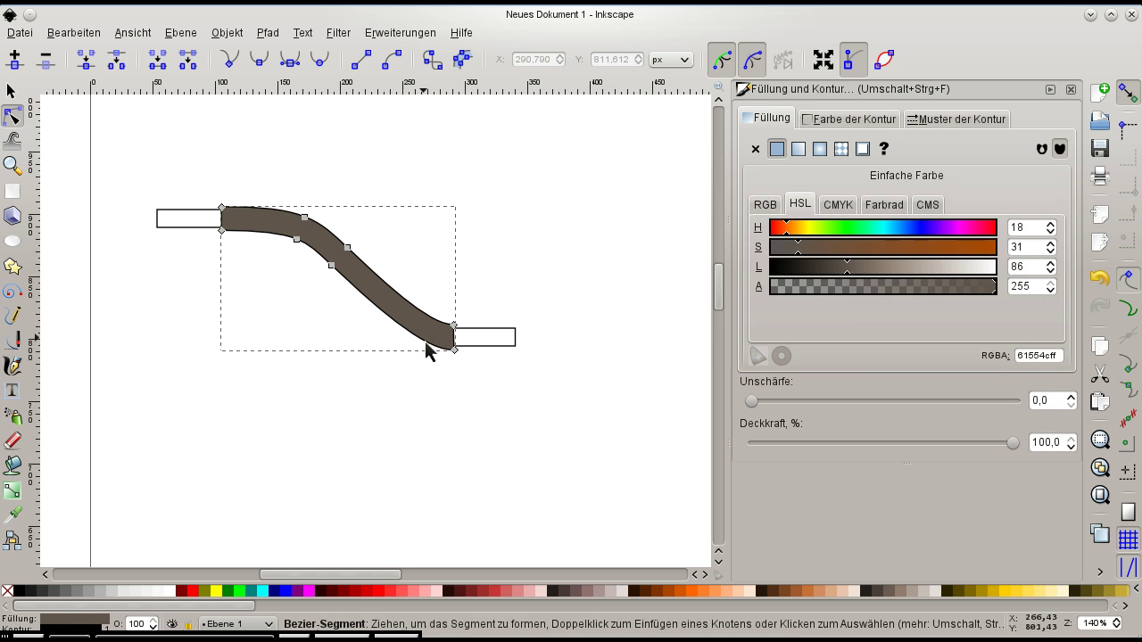
{"action": "left_click", "coordinate": [455, 350]}
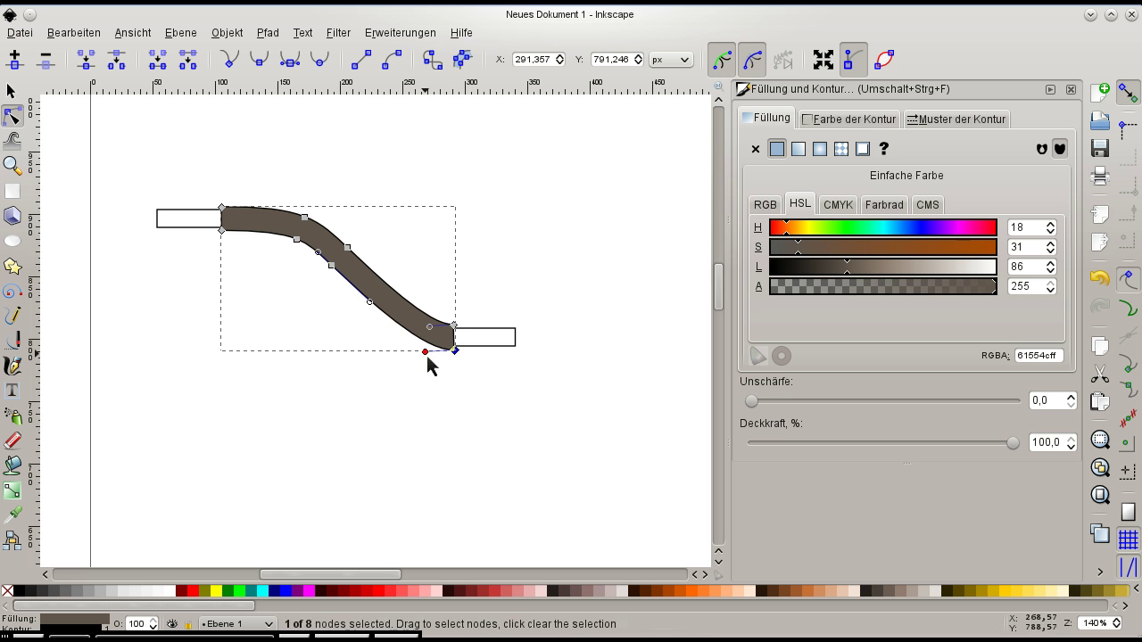
{"action": "left_click_drag", "start_coordinate": [429, 357], "coordinate": [355, 357]}
{"action": "left_click_drag", "start_coordinate": [429, 329], "coordinate": [373, 339]}
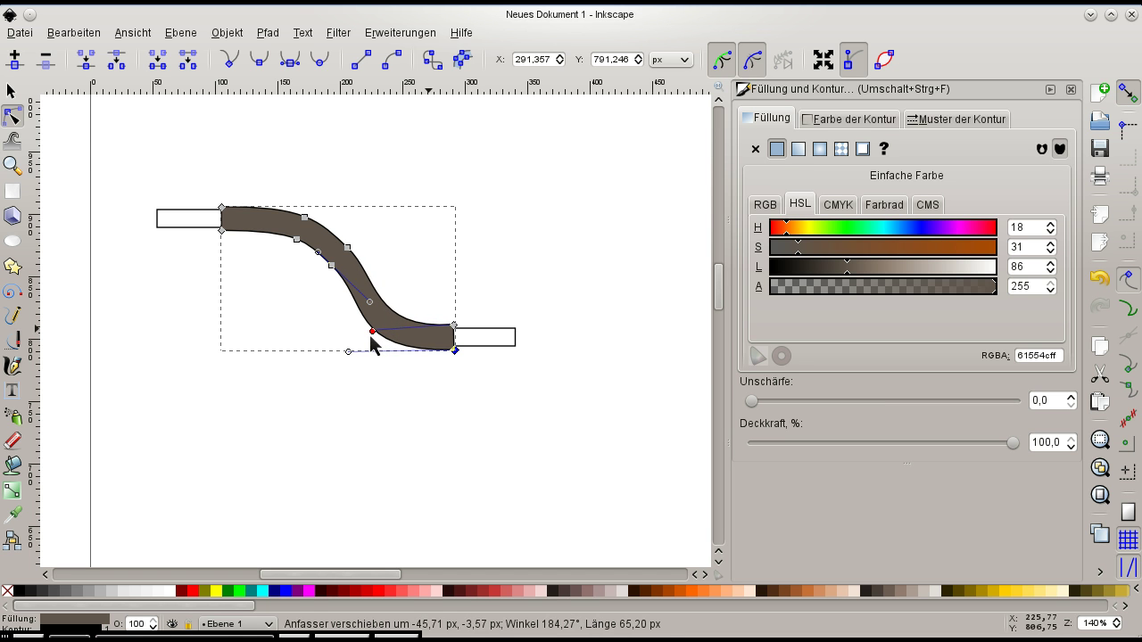
{"action": "left_click_drag", "start_coordinate": [373, 336], "coordinate": [374, 337]}
{"action": "left_click", "coordinate": [371, 379]}
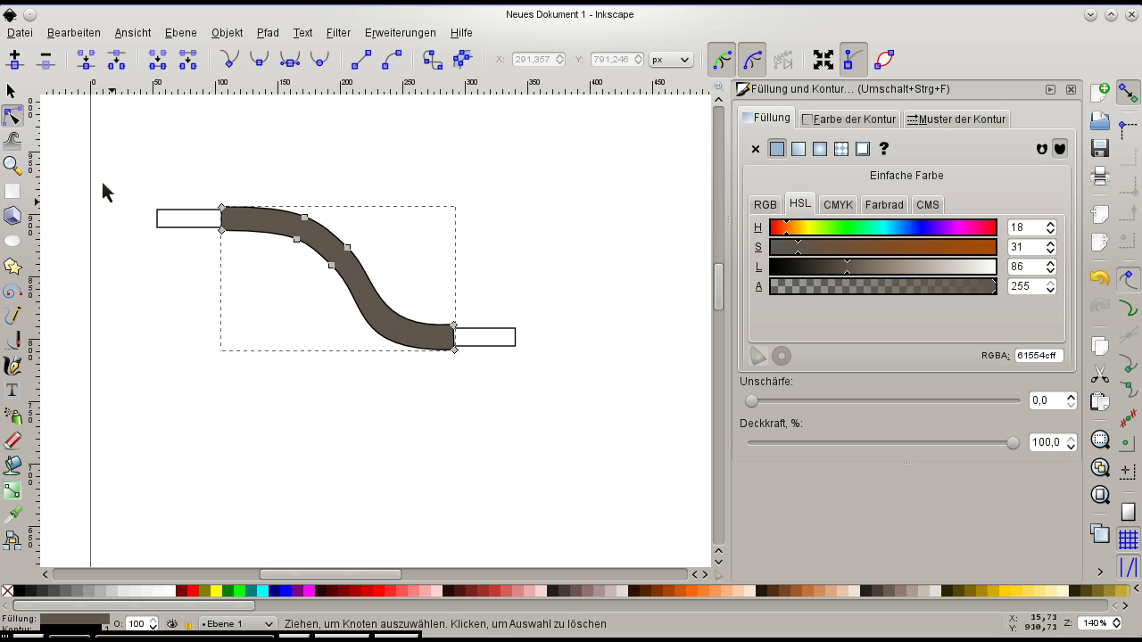
{"action": "left_click", "coordinate": [12, 94]}
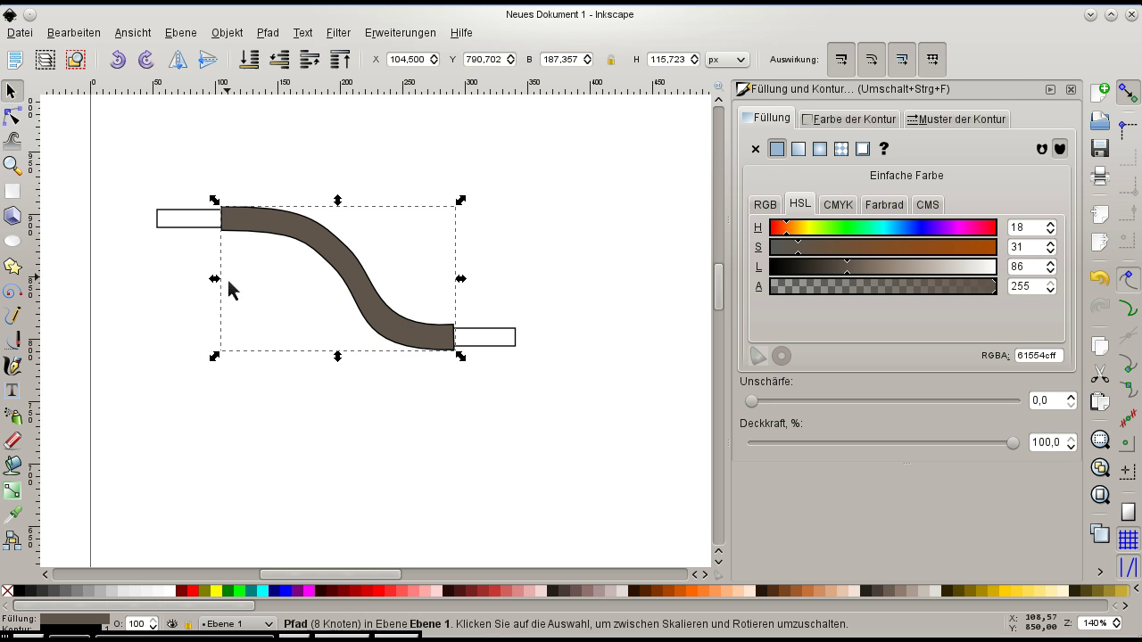